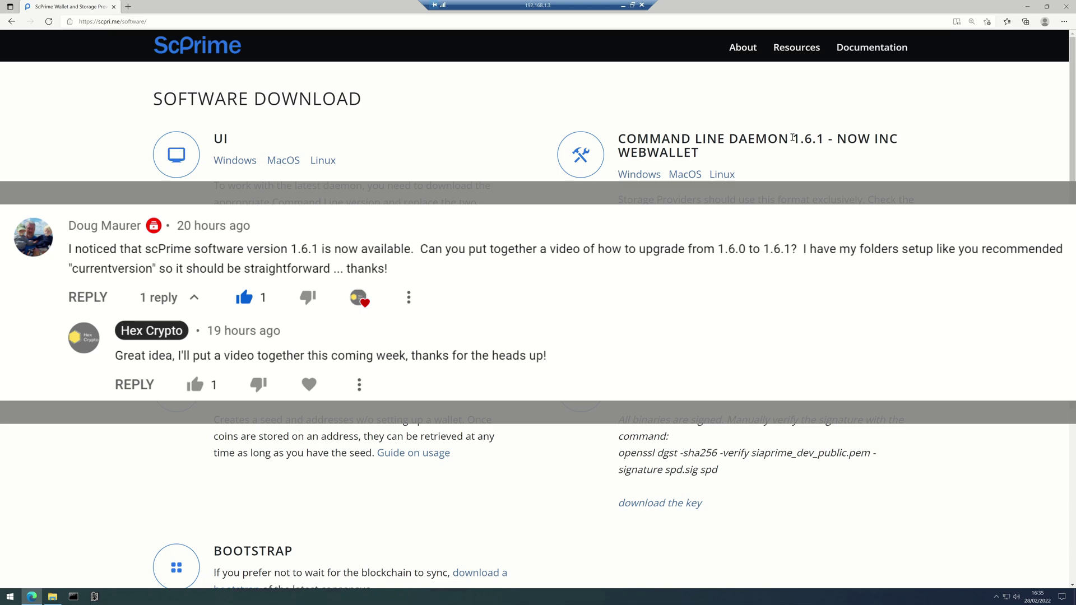
# Step: Highlight the 1.6.1 version number in the Command Line Daemon heading on scprime.me/software
pyautogui.moveTo(792, 138)
pyautogui.mouseDown()
pyautogui.moveTo(838, 138)
pyautogui.moveTo(825, 139)
pyautogui.mouseUp()
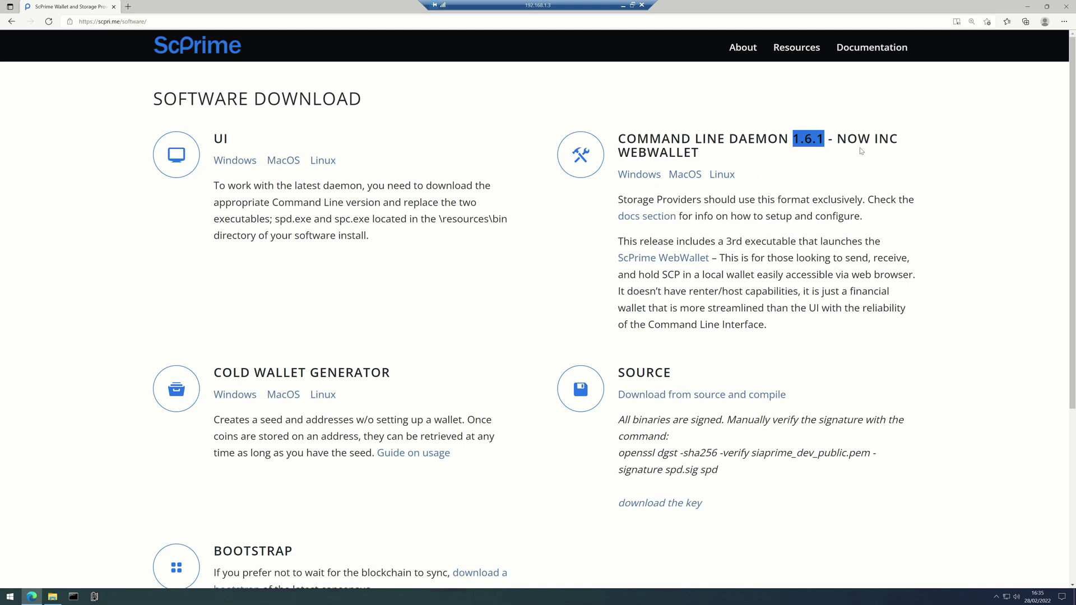
# Step: Download ScPrime-1.6.1-windows-amd64.zip, the Windows daemon build, and open the zip
pyautogui.click(821, 131)
pyautogui.click(644, 177)
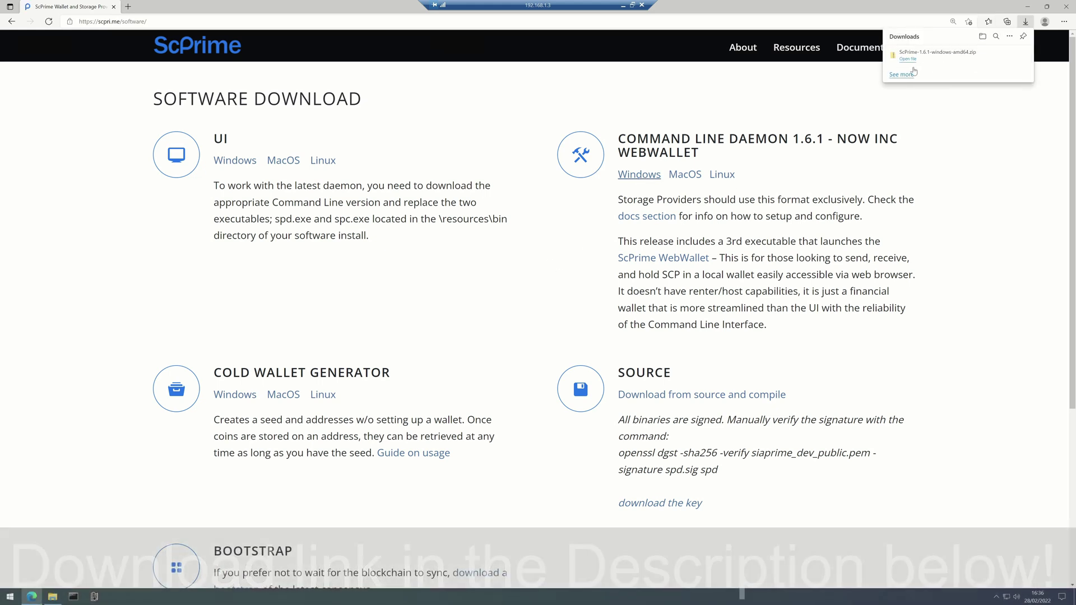
pyautogui.click(904, 60)
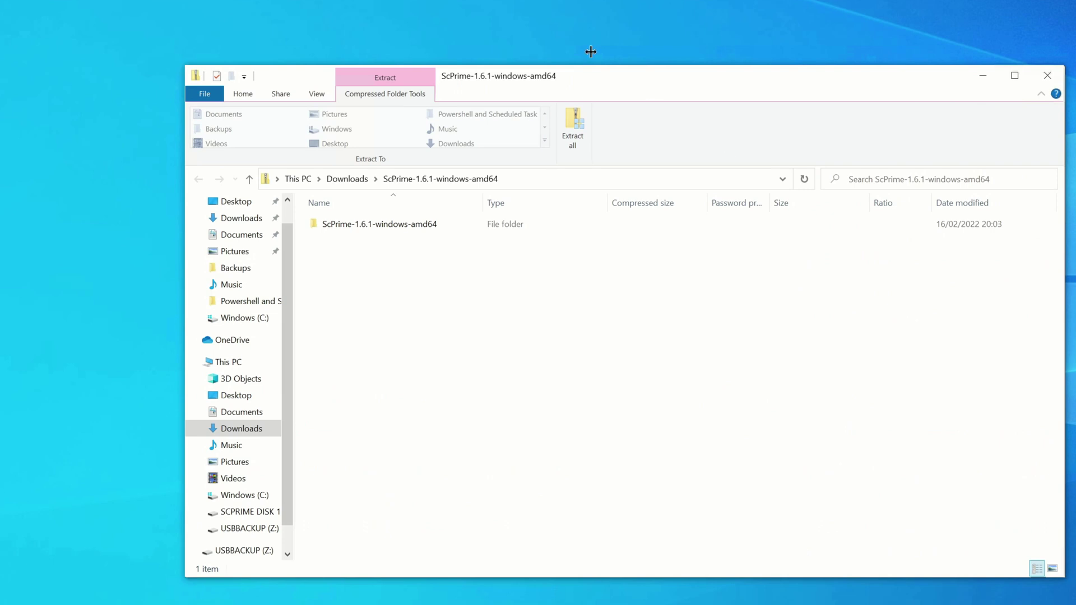
# Step: Copy the ScPrime-1.6.1-windows-amd64 folder to the desktop and launch Command Prompt as administrator
pyautogui.moveTo(341, 226)
pyautogui.mouseDown()
pyautogui.moveTo(68, 135)
pyautogui.moveTo(82, 167)
pyautogui.mouseUp()
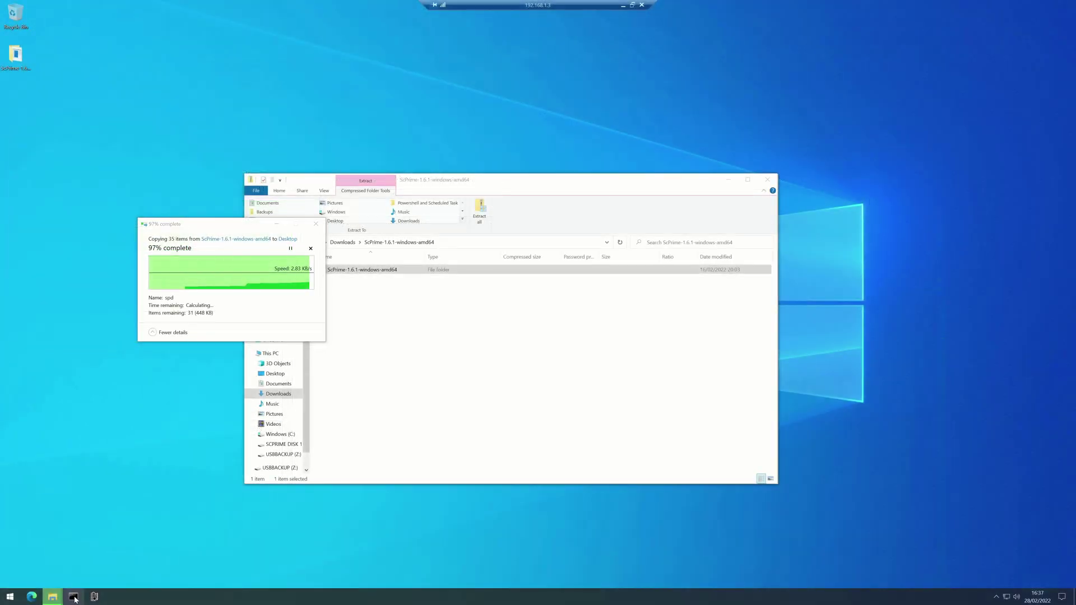
pyautogui.rightClick(72, 597)
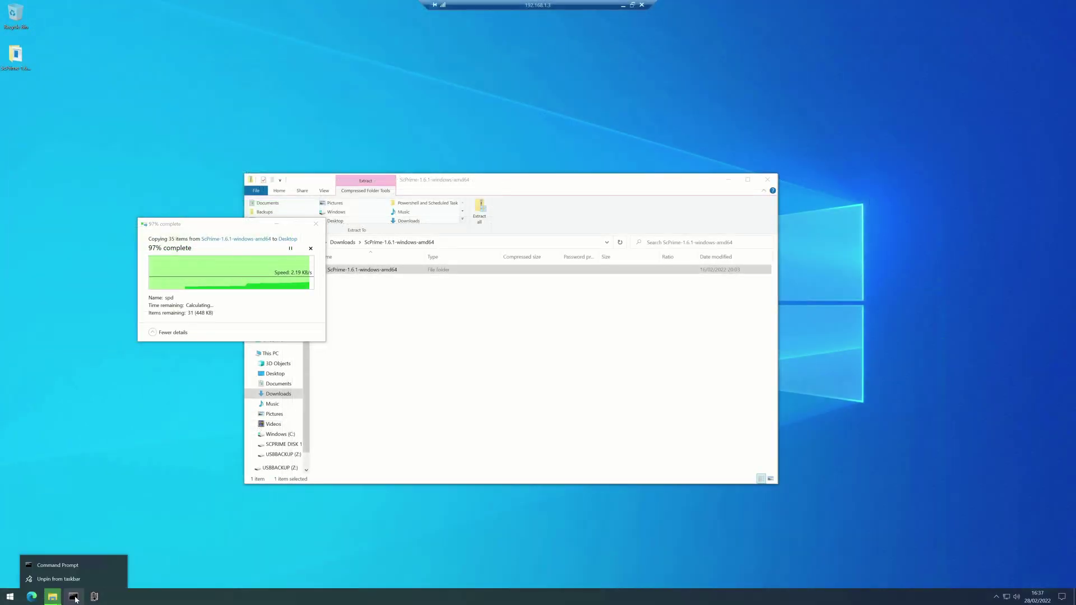
pyautogui.rightClick(72, 566)
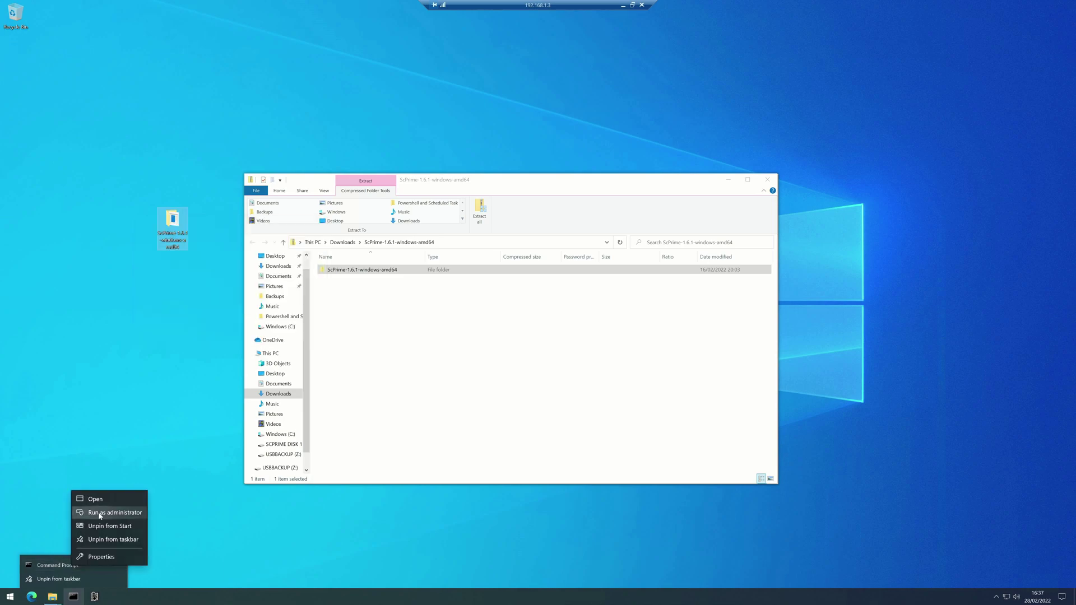
pyautogui.click(99, 511)
# Step: Approve admin rights, change into c:\SCPrimeSoftware and list its files with dir
pyautogui.click(495, 351)
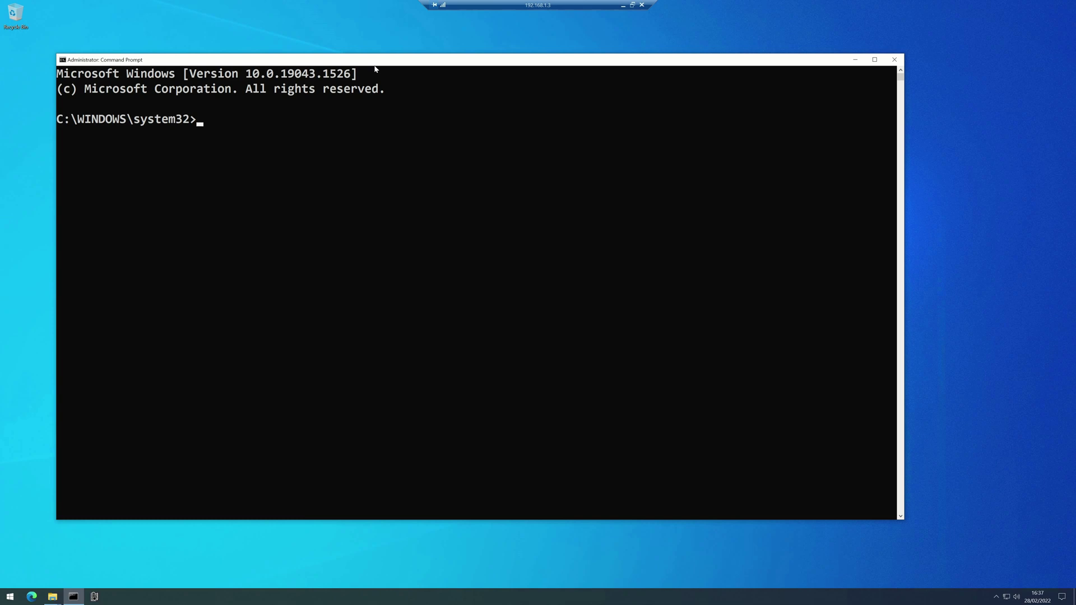
pyautogui.moveTo(376, 68); pyautogui.dragTo(404, 77)
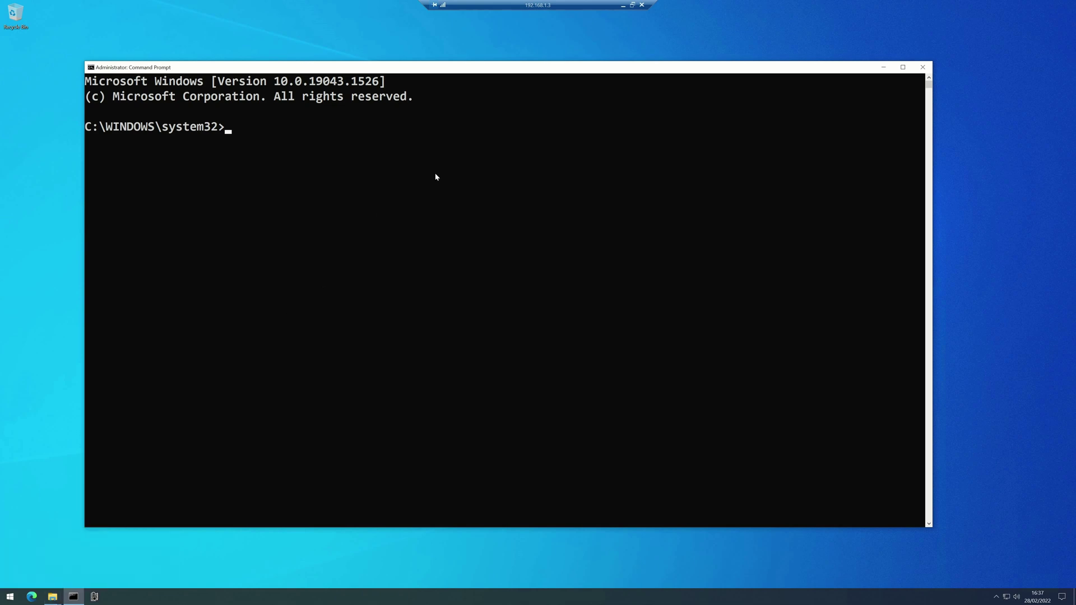
pyautogui.write('cd c:\\')
pyautogui.write('SCP')
pyautogui.press('Tab')
pyautogui.press('Tab')
pyautogui.press('Return')
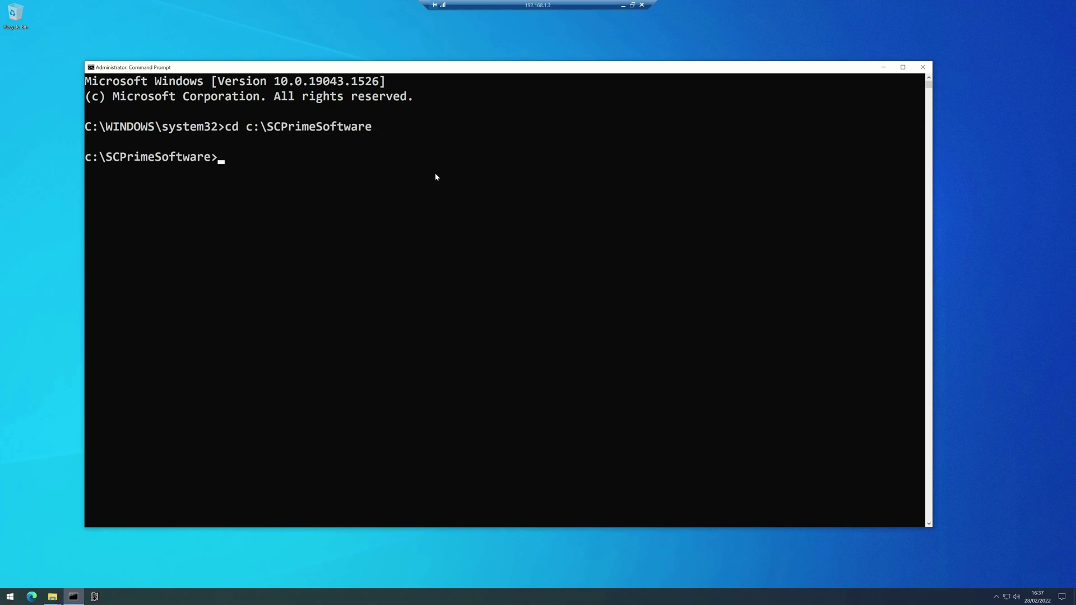
pyautogui.write('dir')
pyautogui.press('Return')
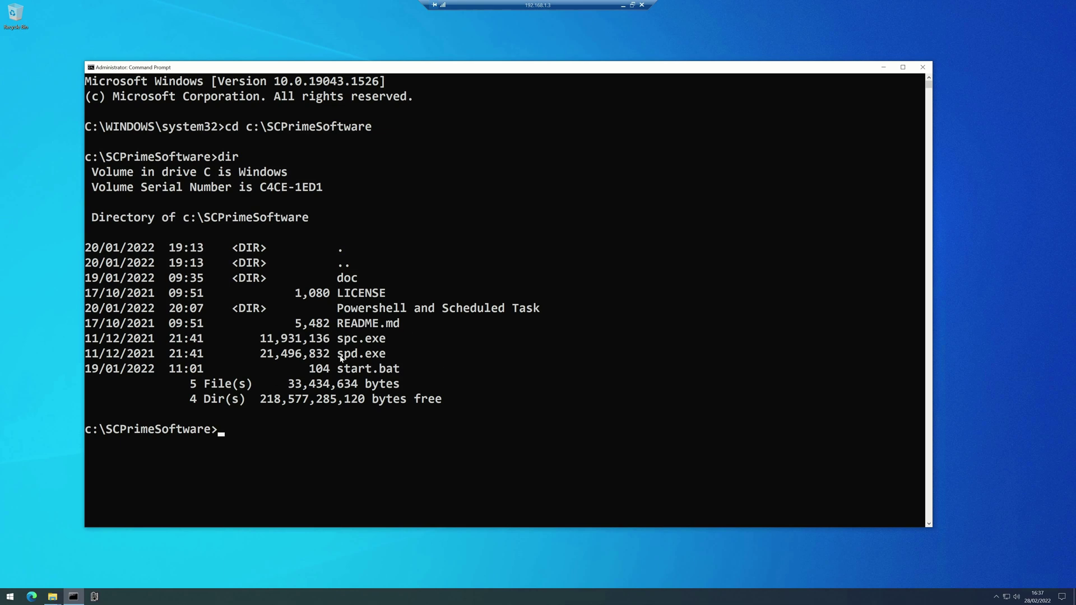
# Step: Run spc host -v and scroll the output to confirm the host Version is 1.6.0
pyautogui.write('spc ')
pyautogui.write('host -v')
pyautogui.press('Return')
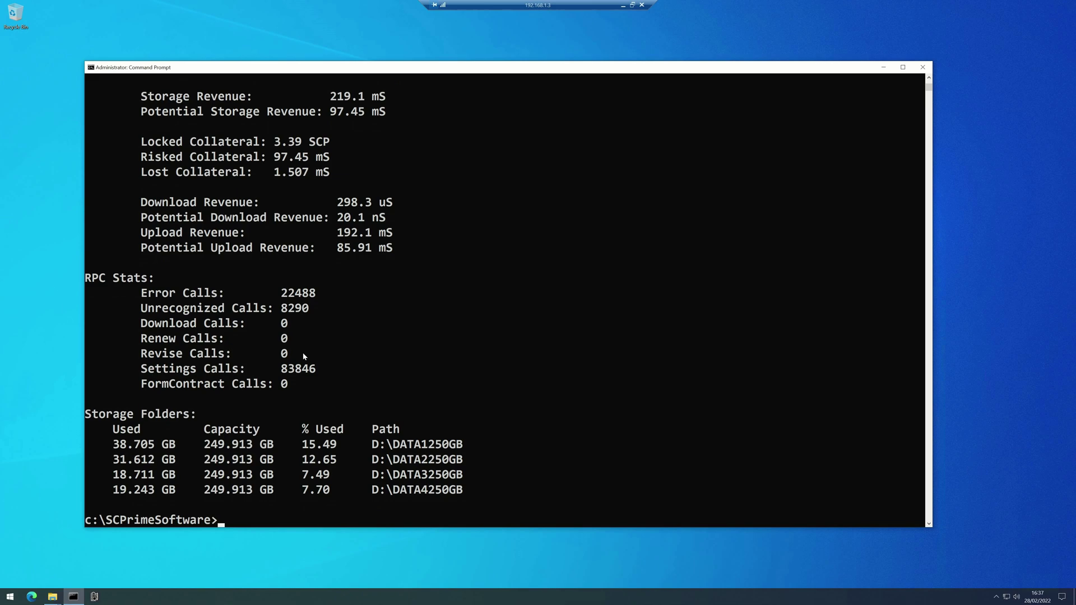
pyautogui.scroll(4, 322, 319)
pyautogui.scroll(7, 335, 280)
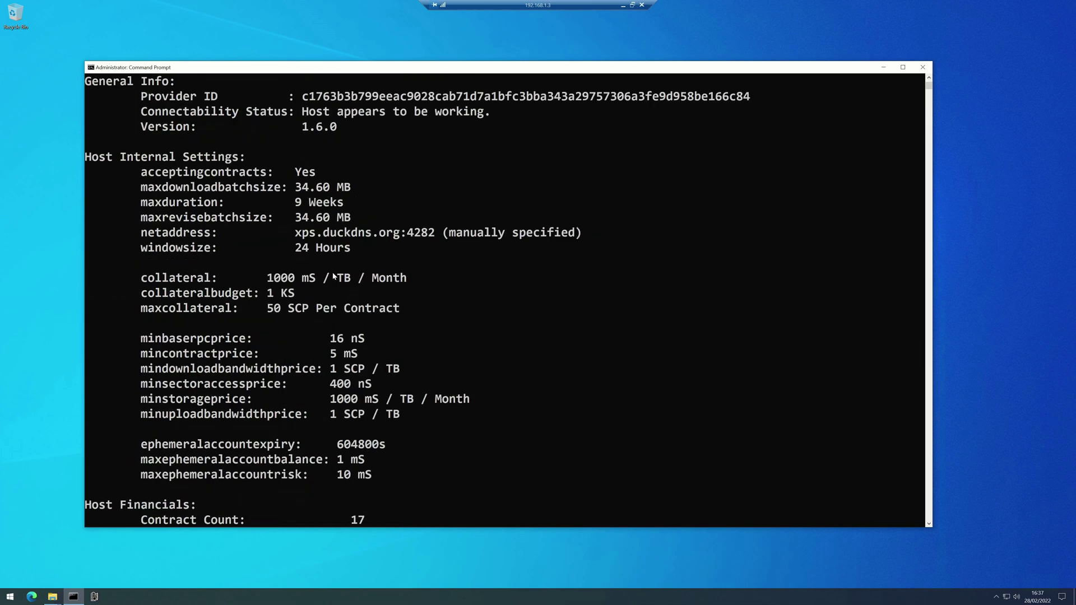
pyautogui.scroll(2, 285, 233)
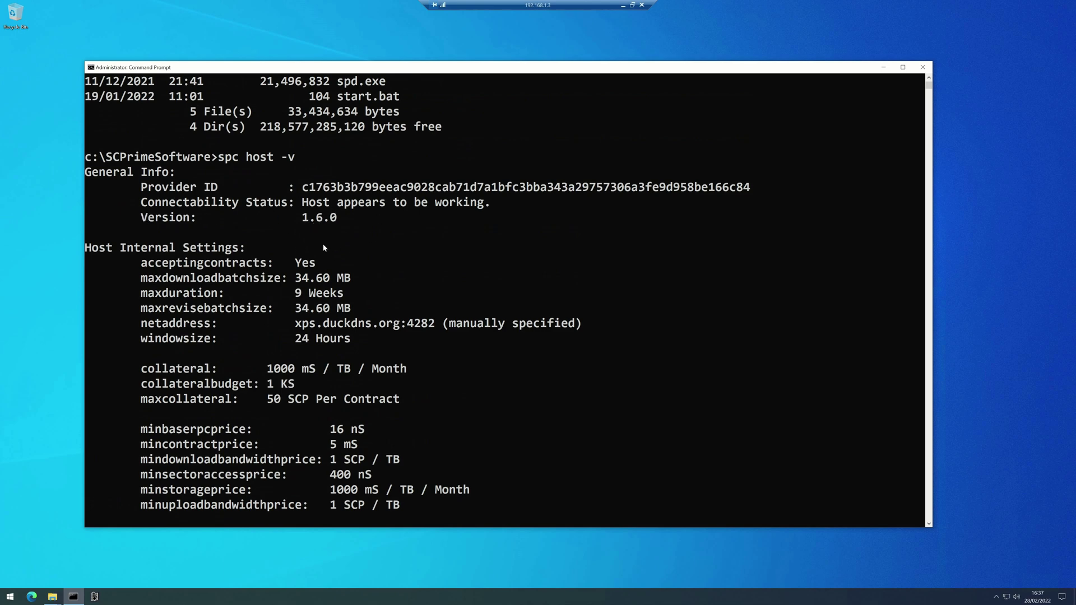
pyautogui.scroll(-7, 311, 320)
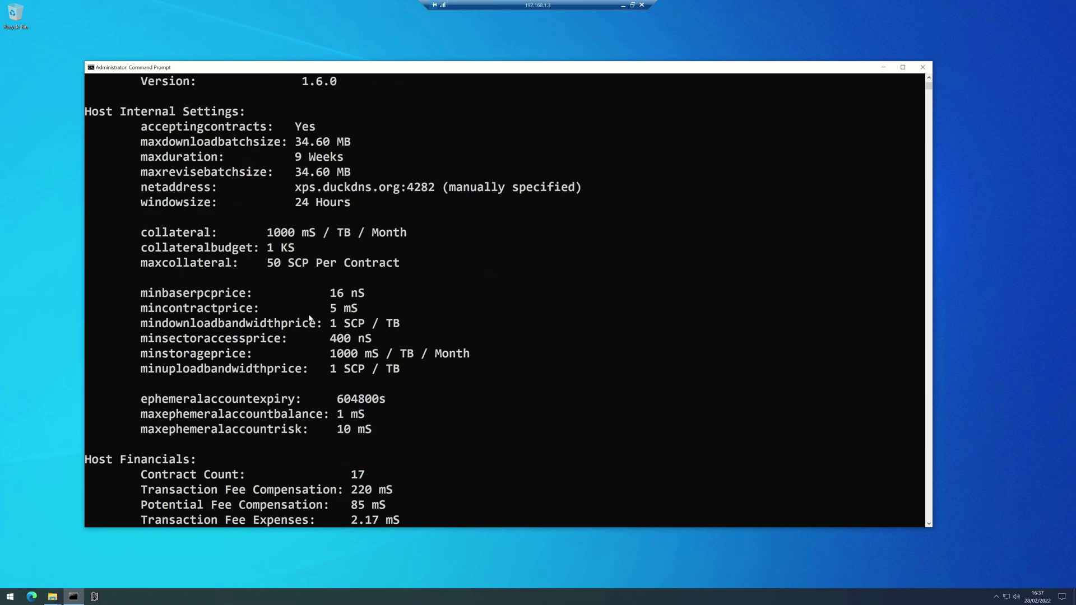
pyautogui.scroll(-7, 306, 314)
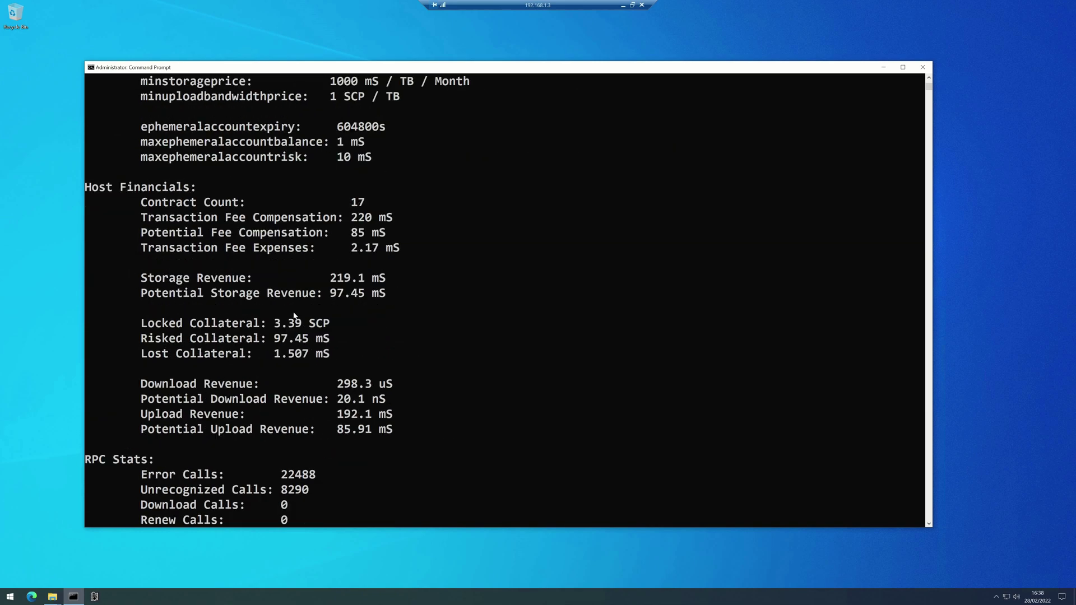
pyautogui.scroll(-1, 272, 311)
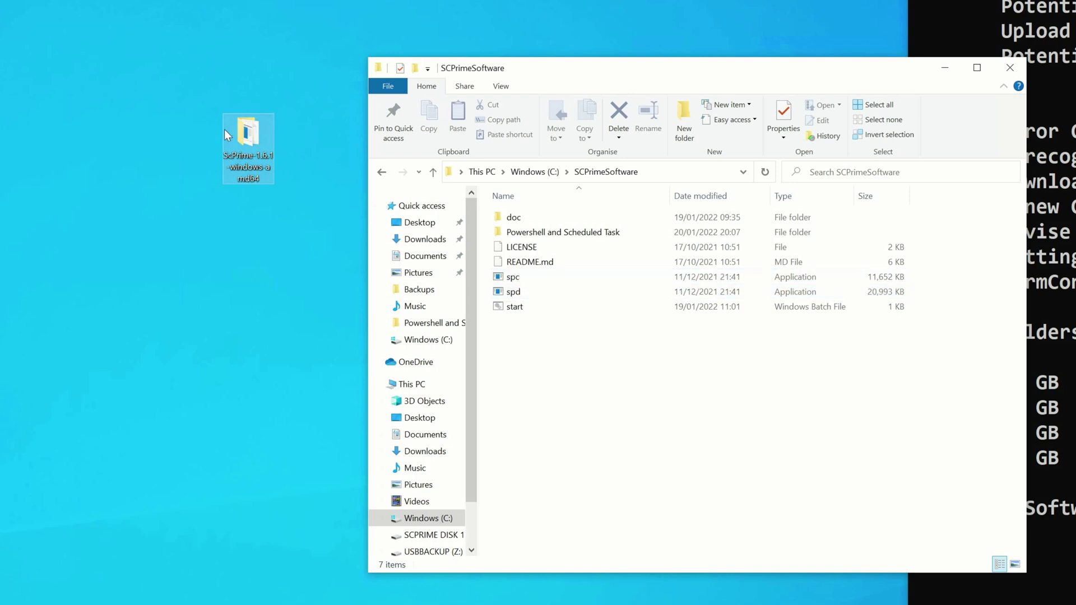
# Step: Open the 1.6.1 folder beside SCPrimeSoftware, then stop the daemon with spc stop
pyautogui.doubleClick(241, 137)
pyautogui.moveTo(559, 98); pyautogui.dragTo(188, 87)
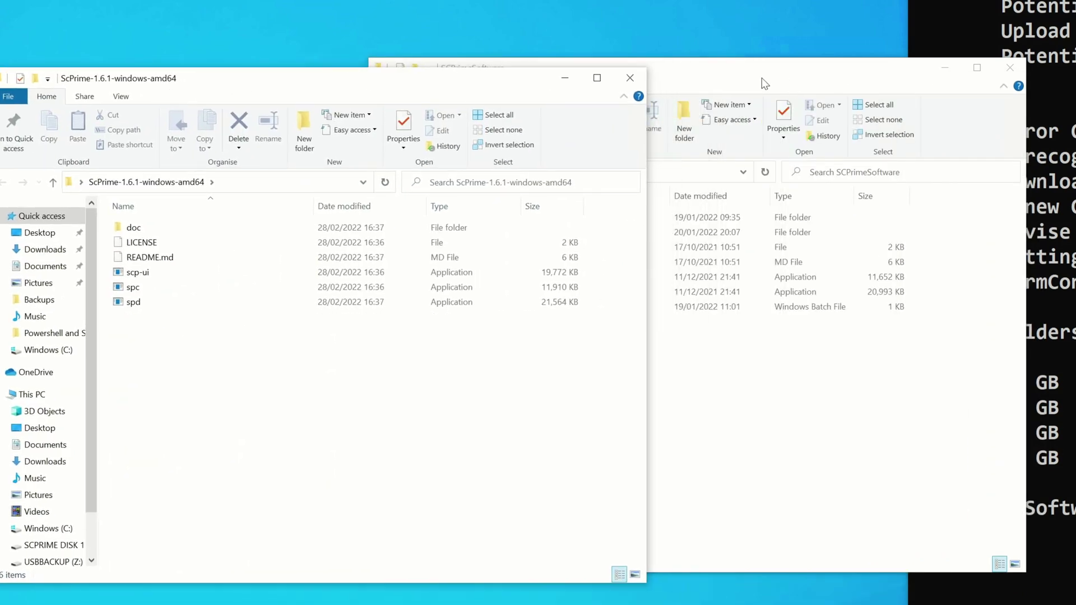
pyautogui.moveTo(734, 67); pyautogui.dragTo(798, 78)
pyautogui.write('spc')
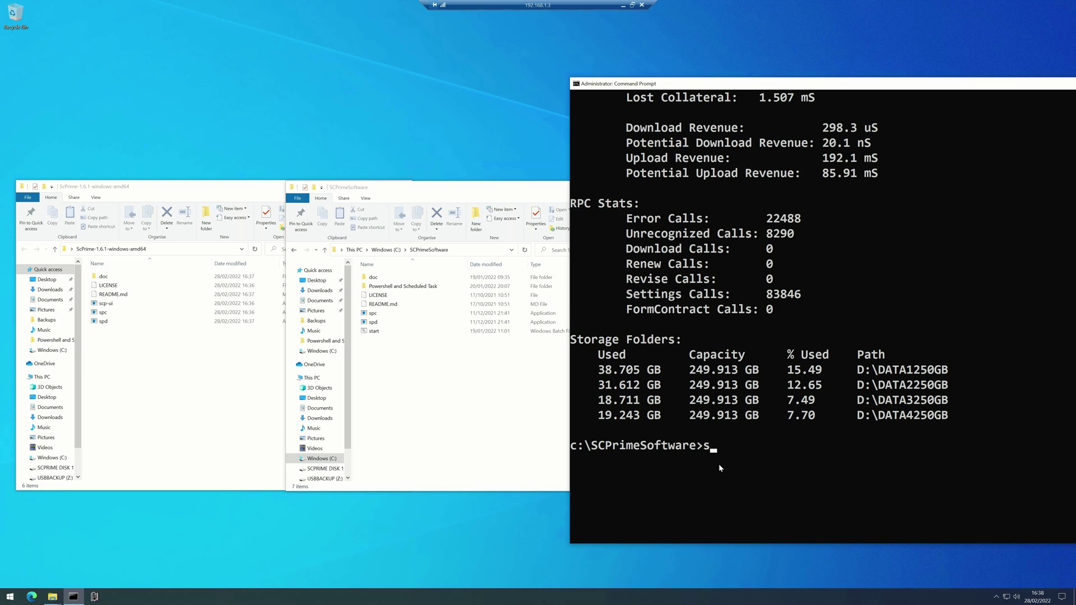
pyautogui.write('stop')
pyautogui.press('Return')
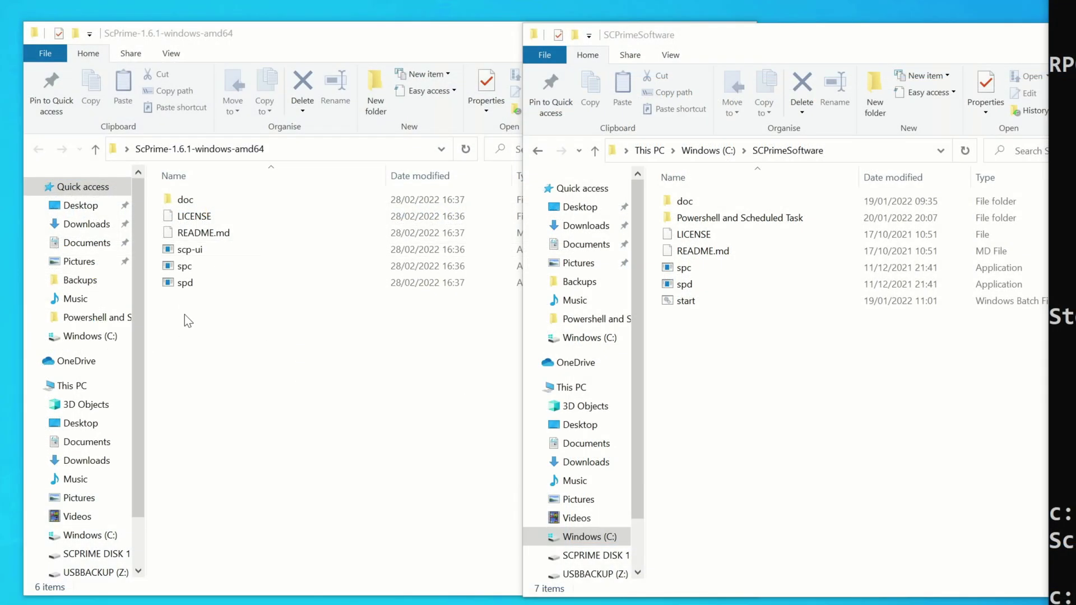
# Step: Copy the new spc and spd files into SCPrimeSoftware, replacing the old versions
pyautogui.moveTo(102, 339); pyautogui.dragTo(97, 321)
pyautogui.moveTo(174, 284); pyautogui.dragTo(170, 268)
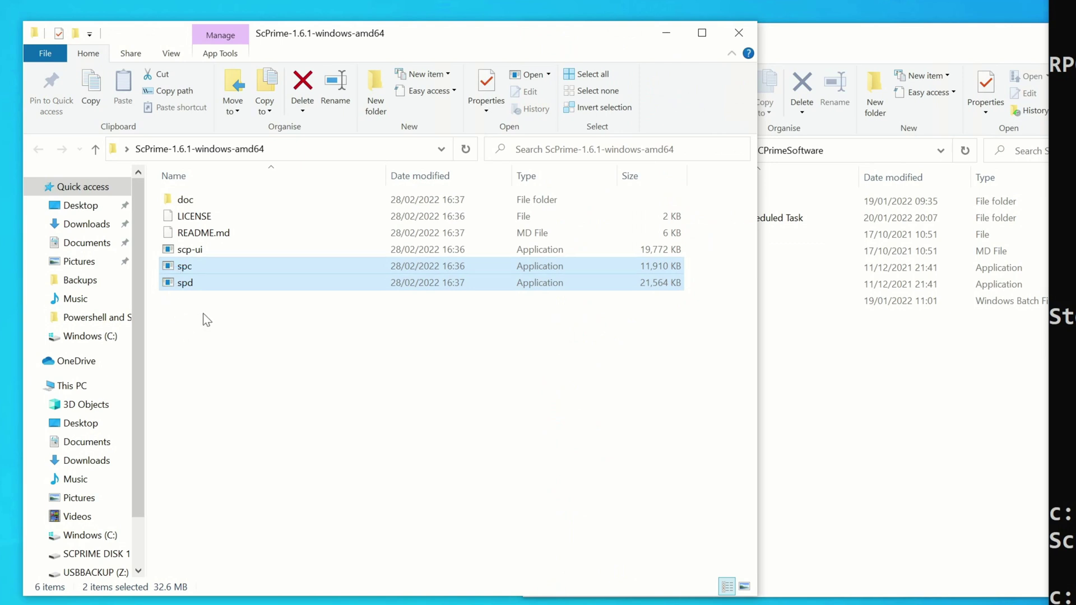
pyautogui.rightClick(219, 268)
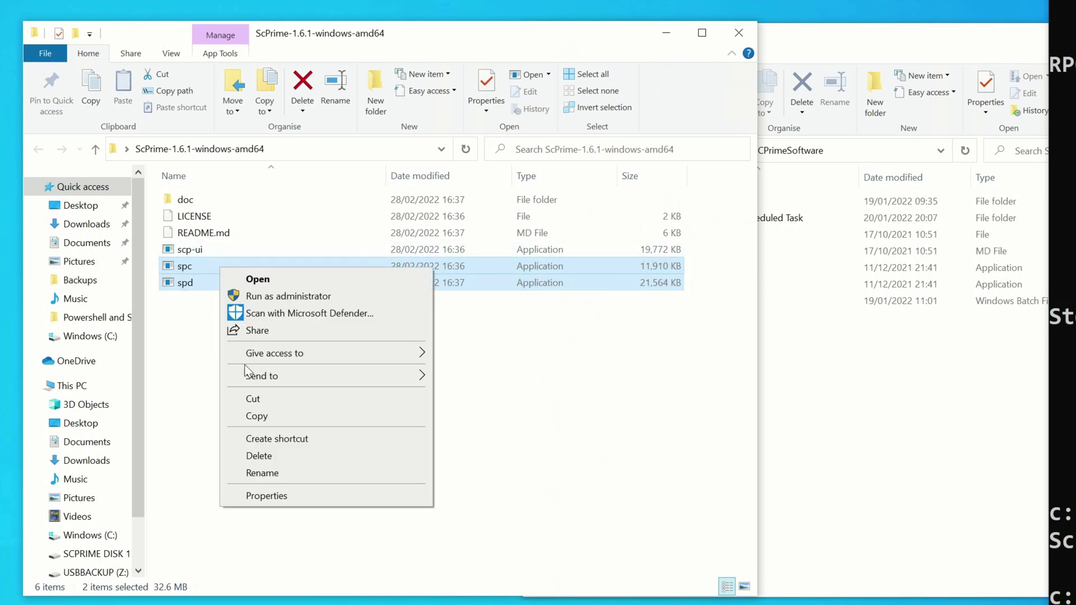
pyautogui.click(249, 416)
pyautogui.click(830, 401)
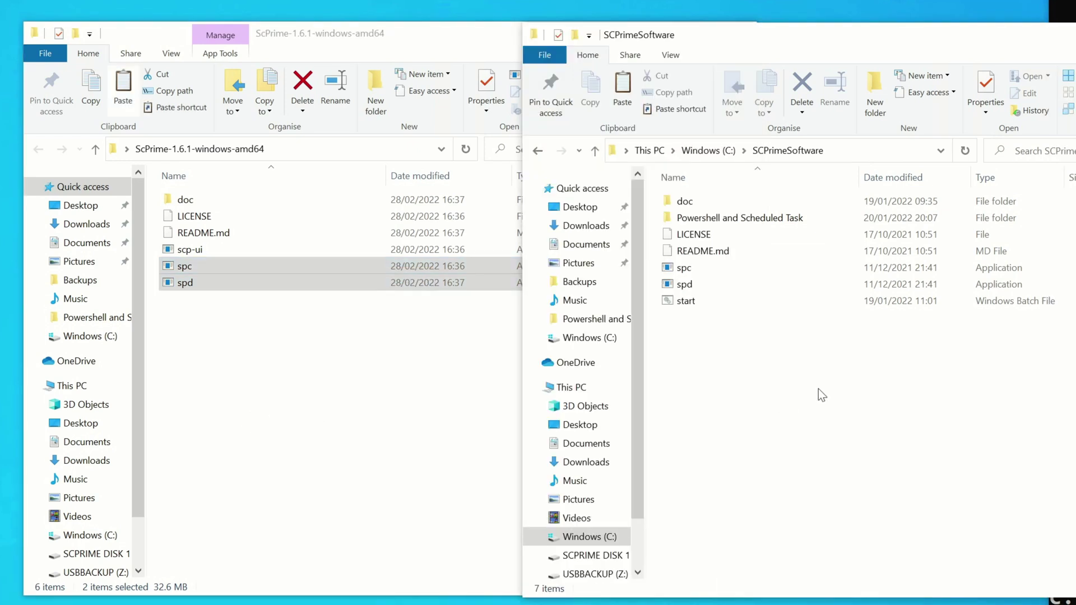
pyautogui.rightClick(697, 359)
pyautogui.click(738, 470)
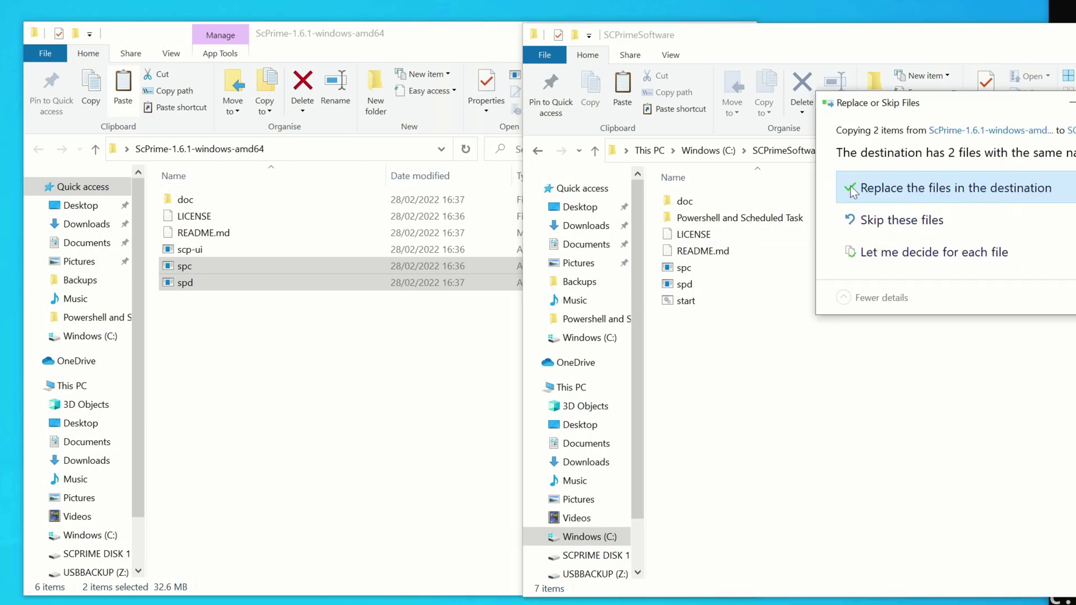
pyautogui.click(885, 192)
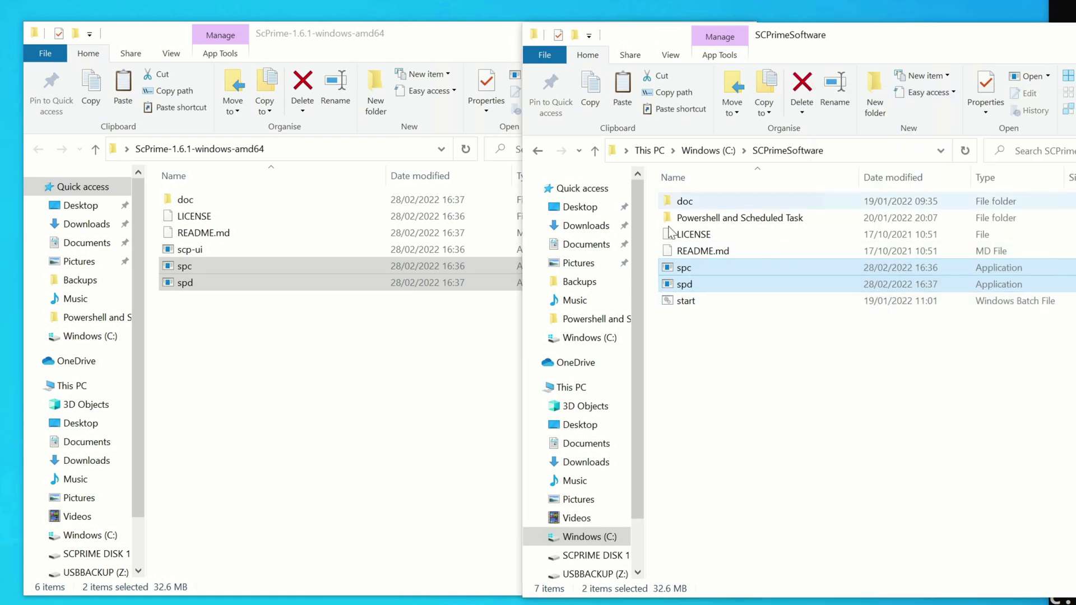
pyautogui.click(669, 340)
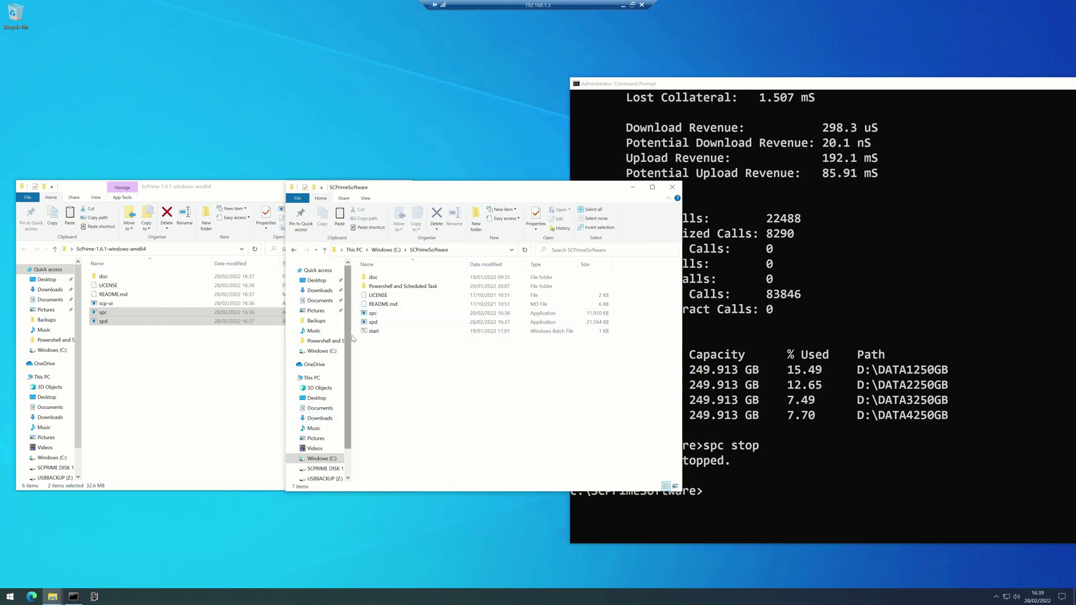
# Step: Start the 1.6.1 daemon with start.bat, minimise its console and close both folder windows
pyautogui.doubleClick(369, 332)
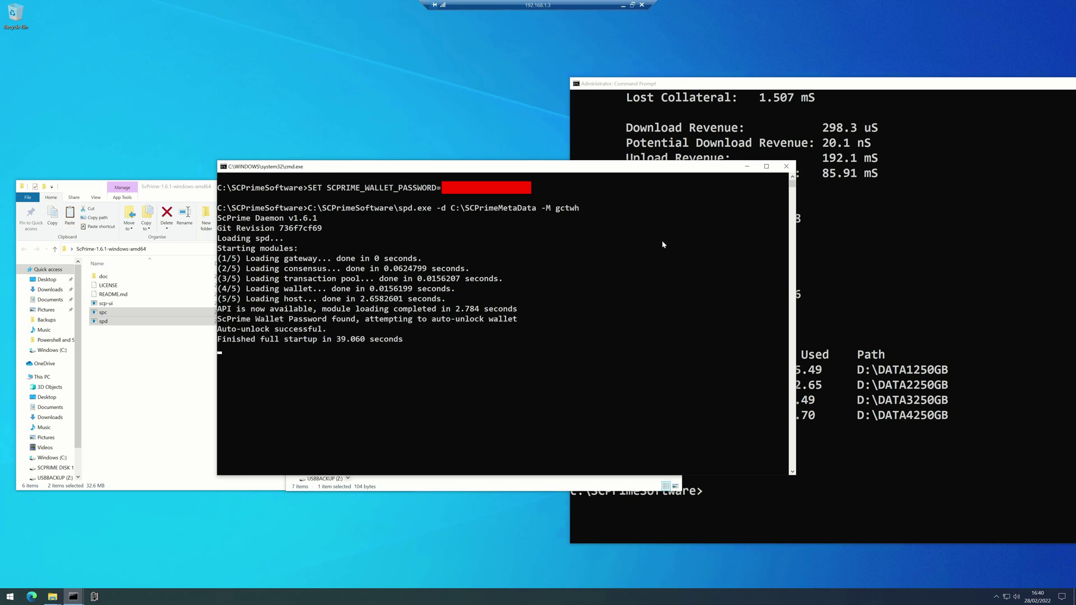
pyautogui.click(747, 167)
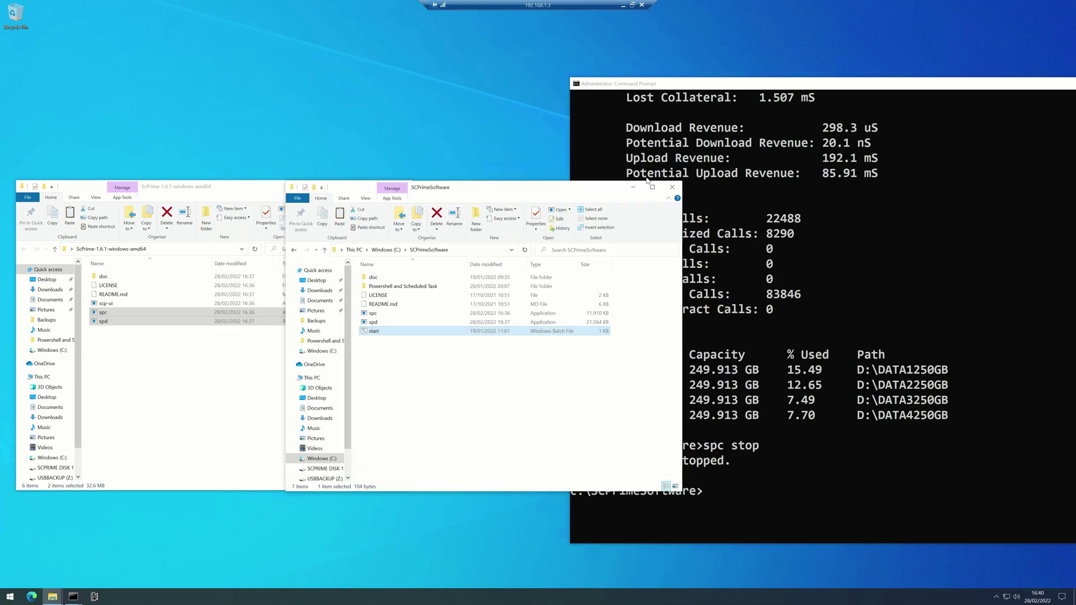
pyautogui.click(673, 186)
pyautogui.click(405, 187)
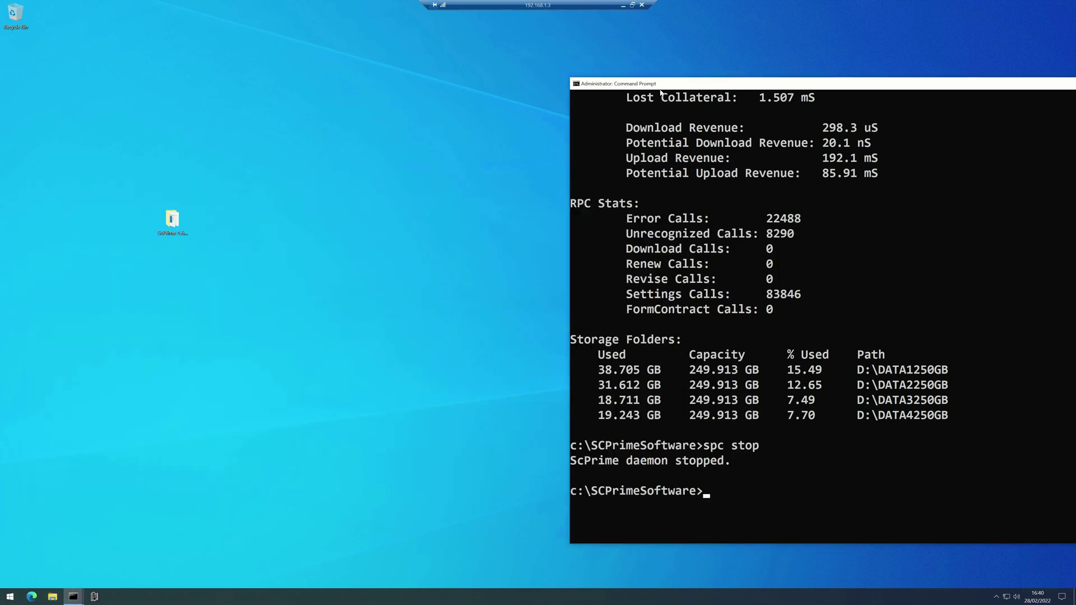
# Step: Rerun spc host -v and scroll up to General Info showing Version 1.6.1
pyautogui.moveTo(660, 91); pyautogui.dragTo(233, 79)
pyautogui.write('spc host -v')
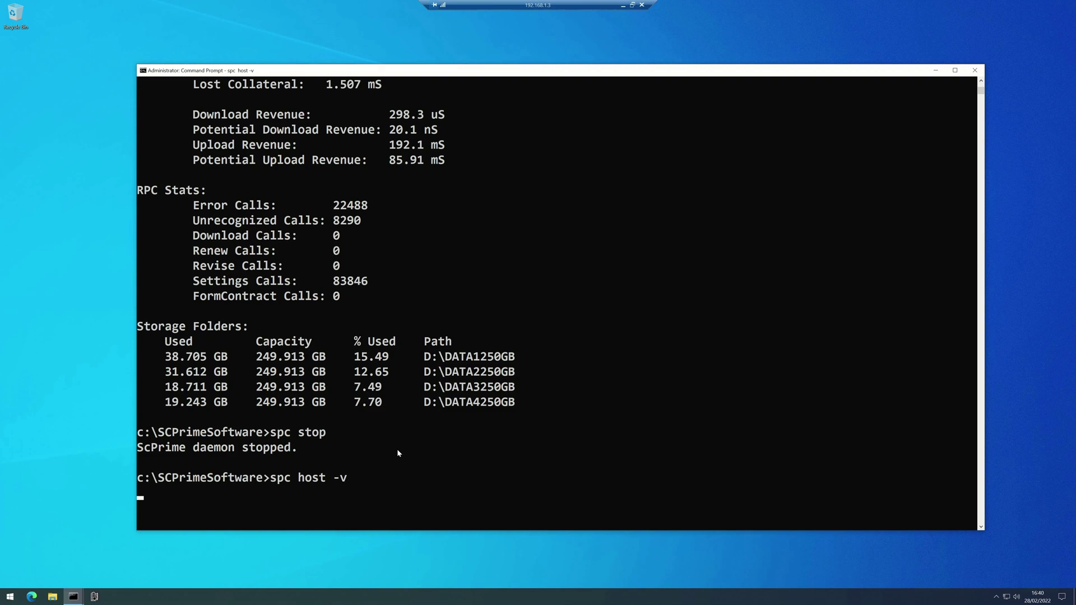
pyautogui.press('Return')
pyautogui.scroll(9, 388, 433)
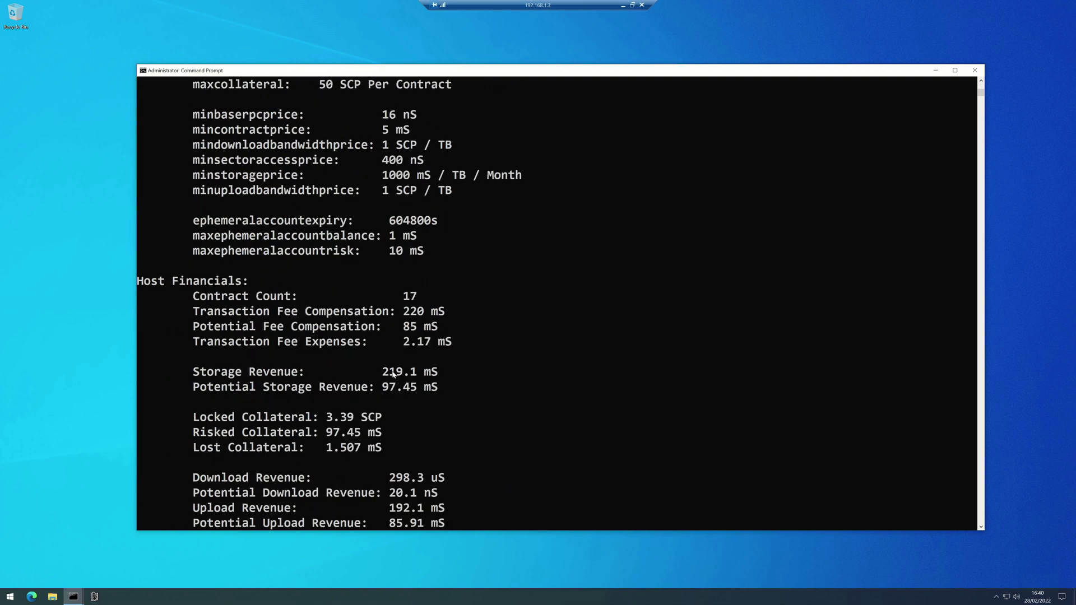
pyautogui.scroll(4, 370, 298)
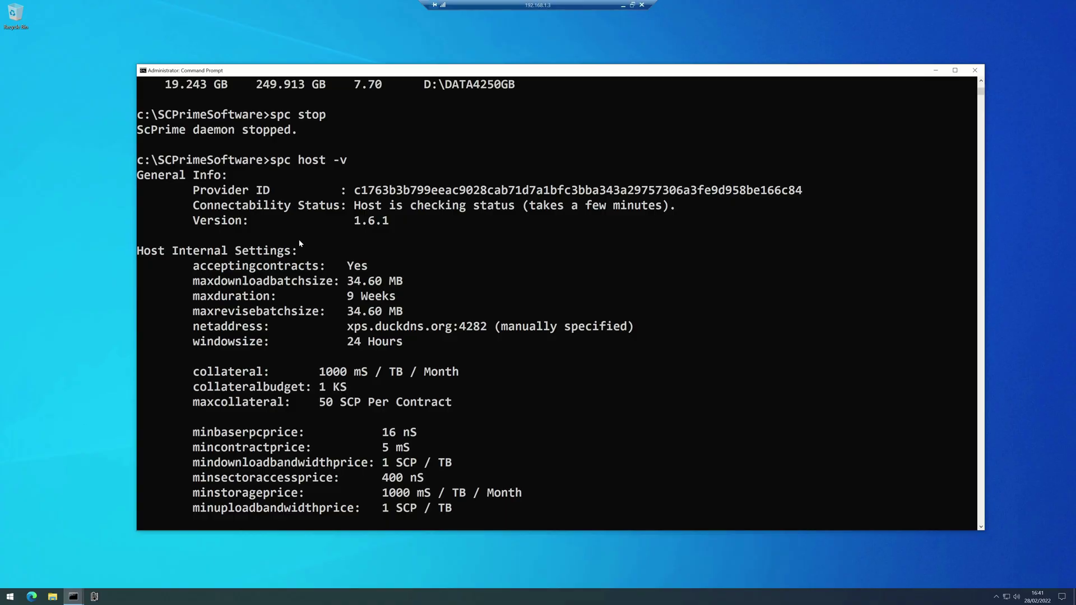
# Step: Log in to the Ubuntu node with the user's account and become root via sudo su
pyautogui.press('Return')
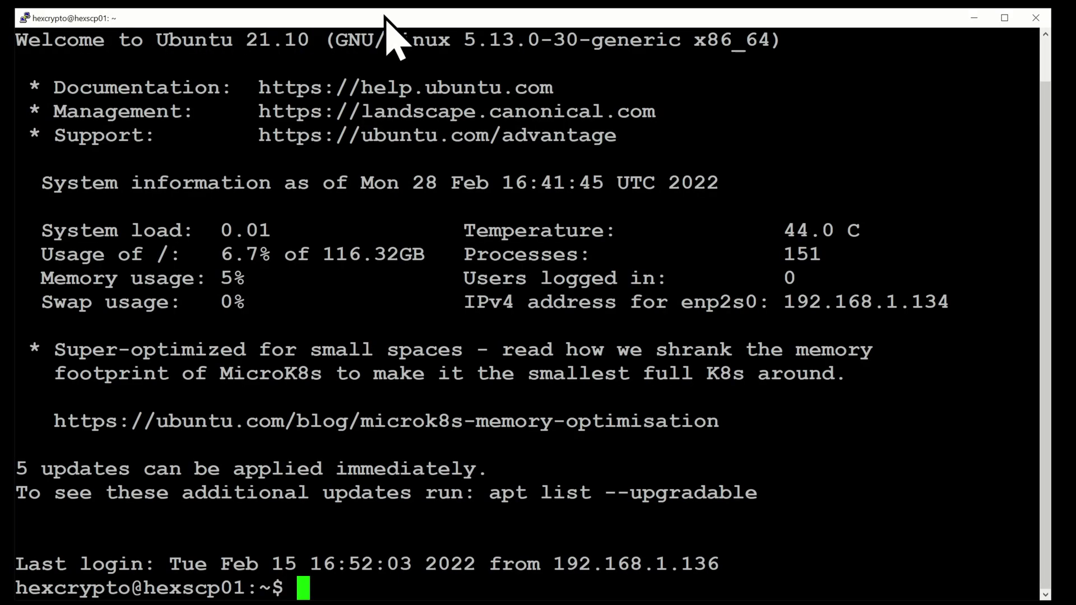
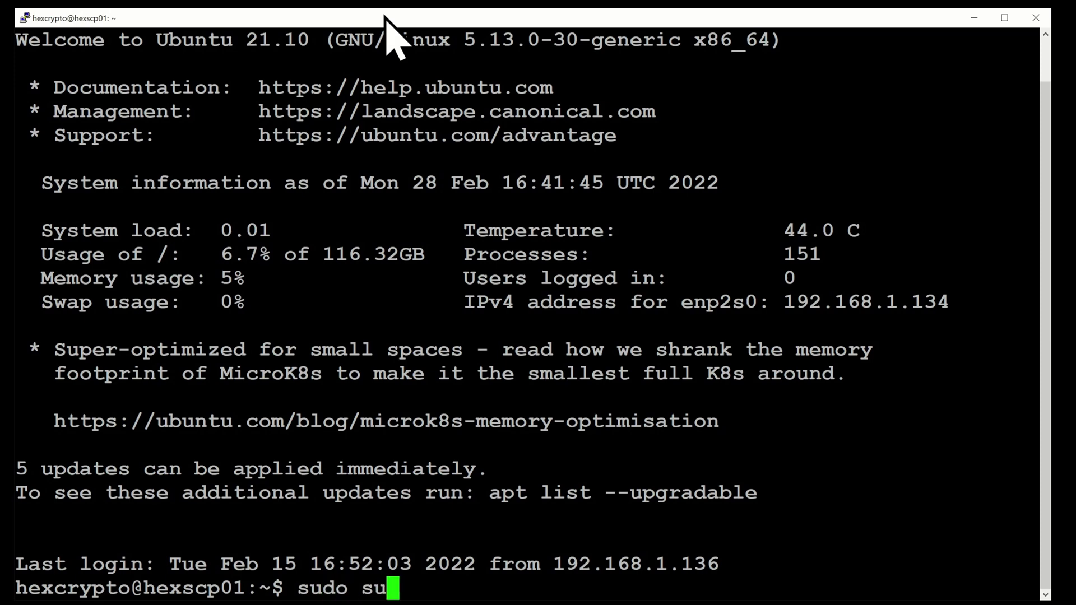
pyautogui.press('Return')
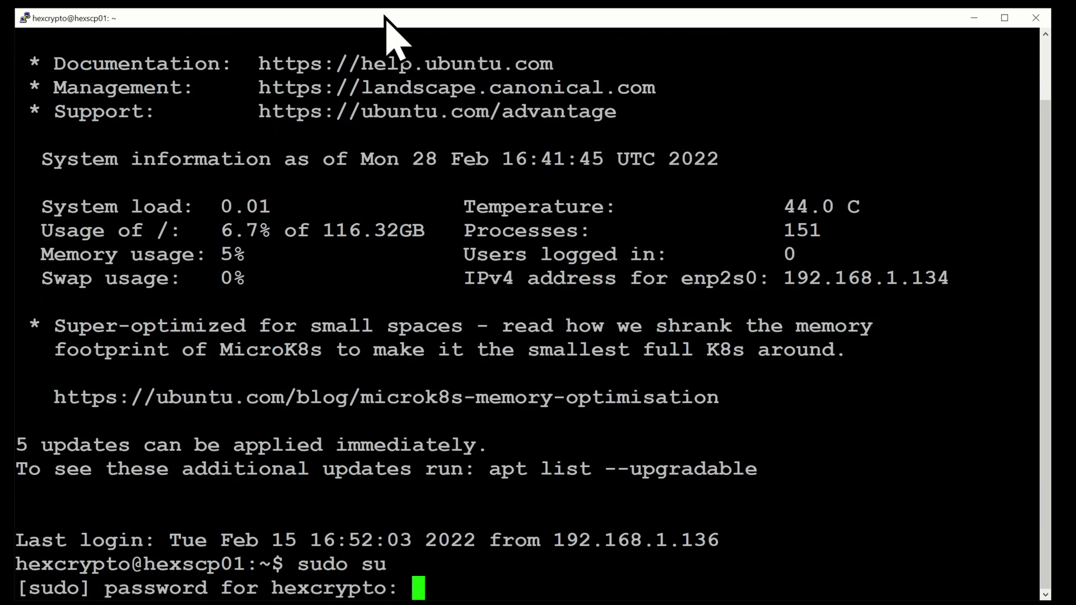
pyautogui.press('Return')
pyautogui.press('Return')
pyautogui.press('Return')
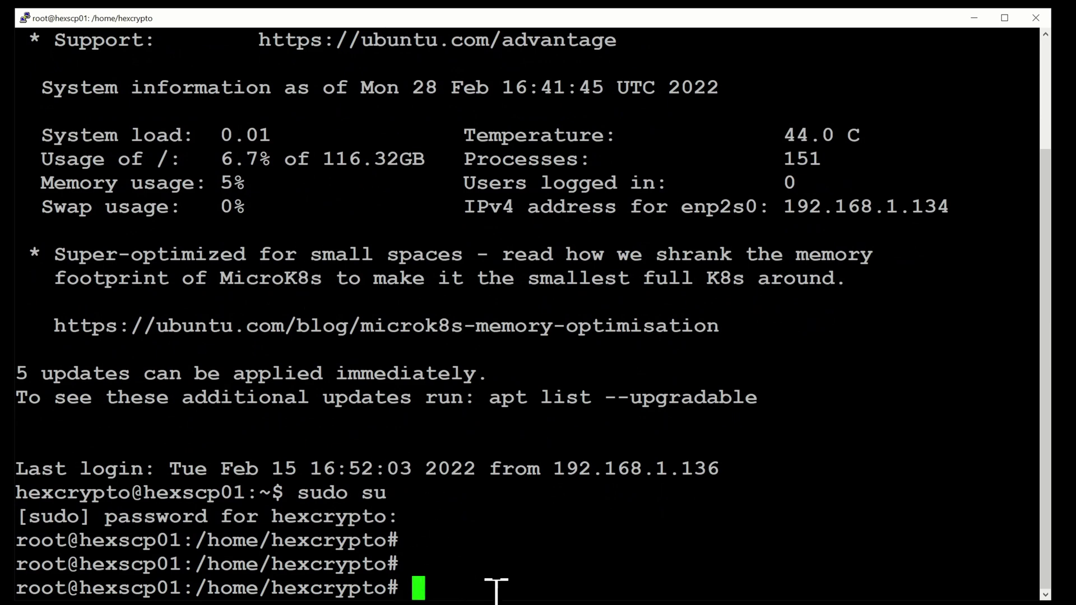
# Step: Copy the 1.6.1 command line daemon's Linux download link from the ScPrime Software page in Edge
pyautogui.hotkey('alt', 'Tab')
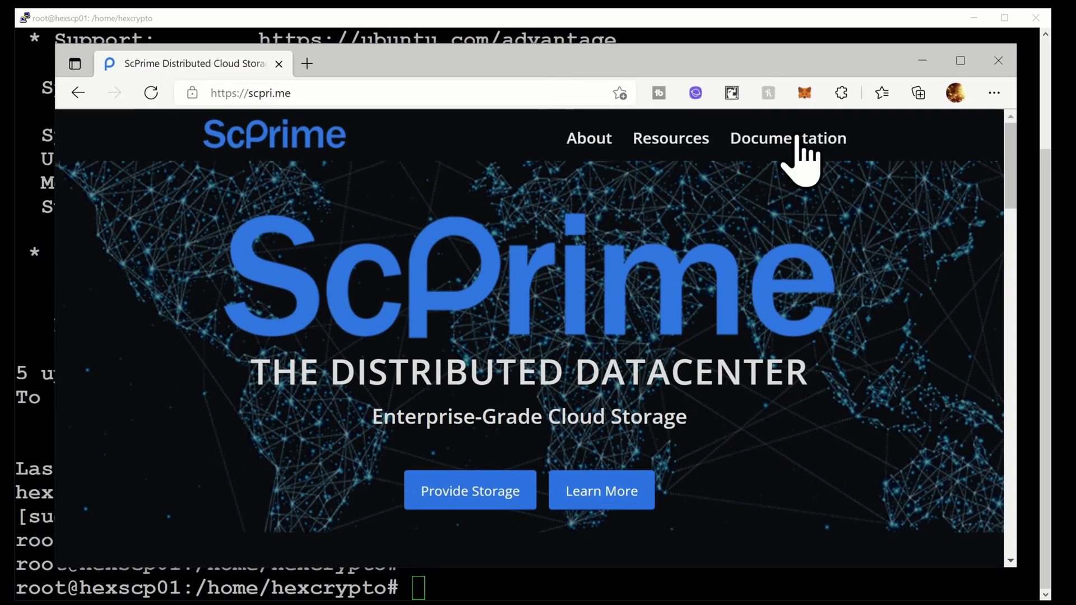
pyautogui.moveTo(671, 143)
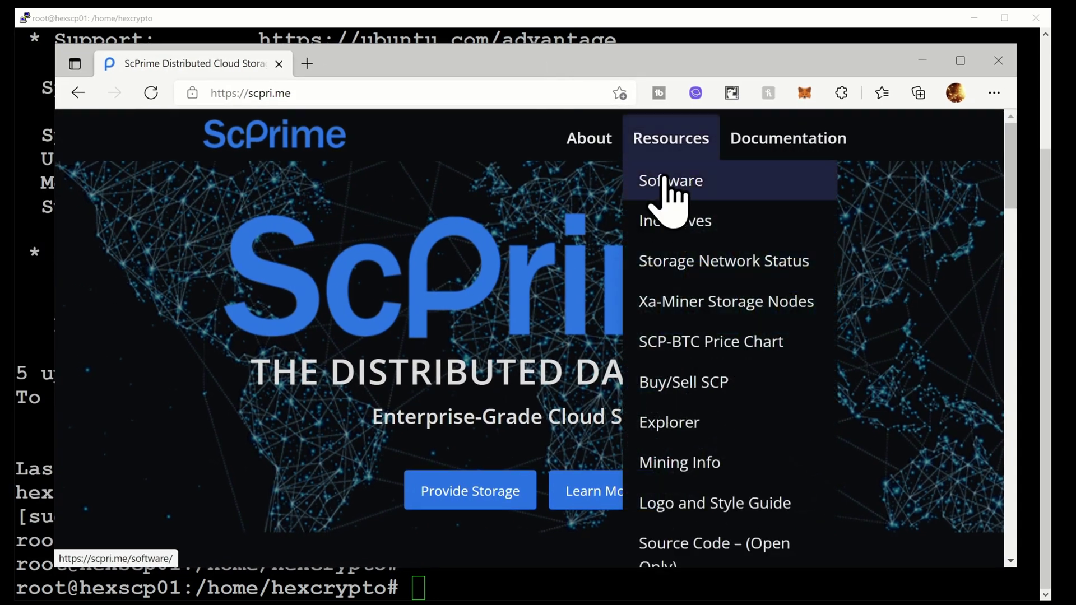
pyautogui.click(664, 185)
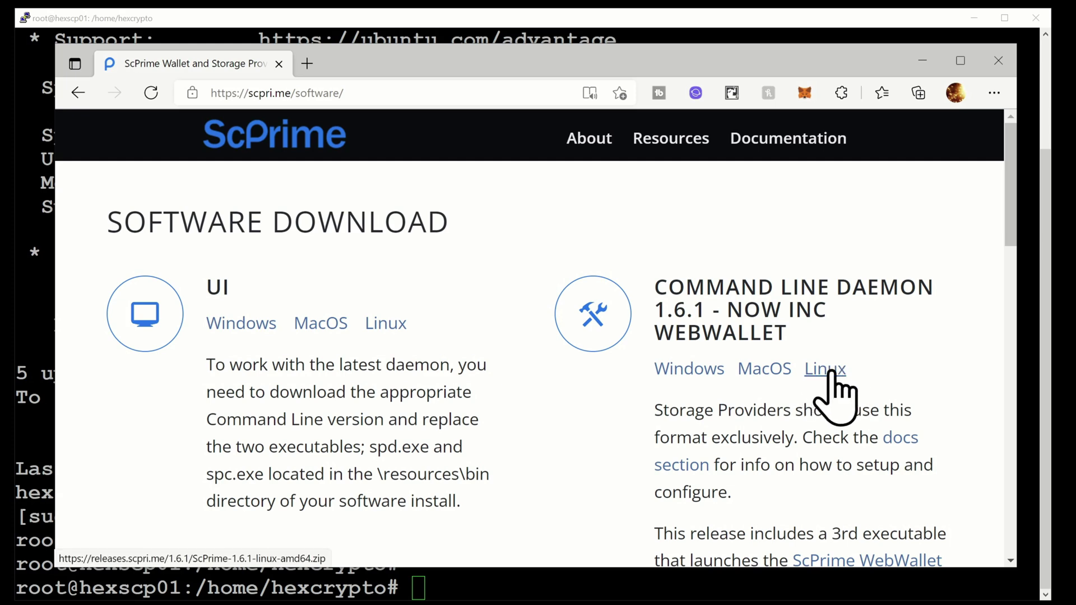
pyautogui.rightClick(822, 371)
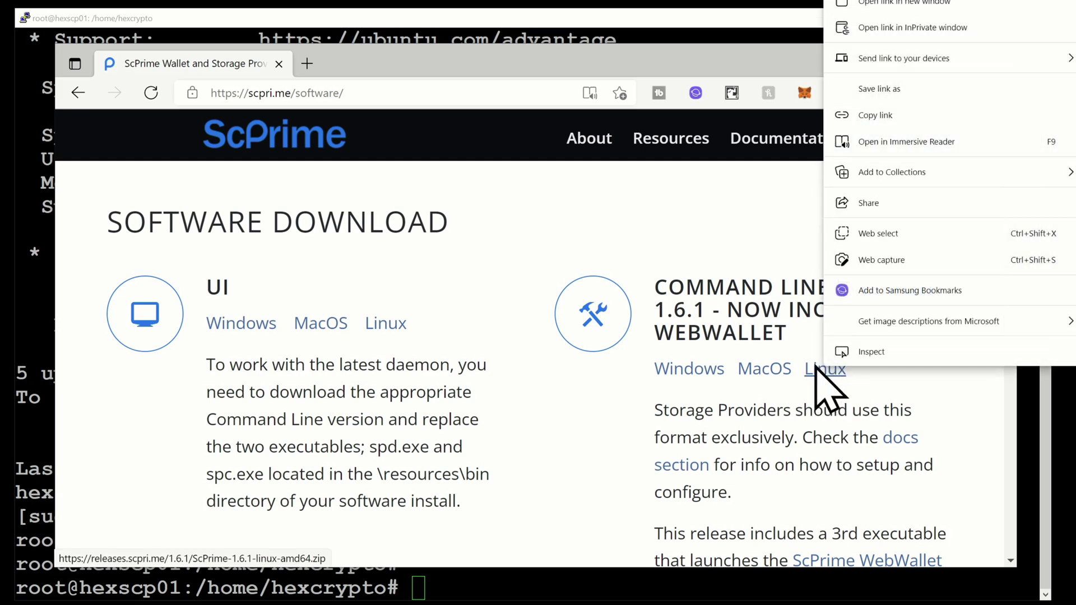
pyautogui.click(884, 115)
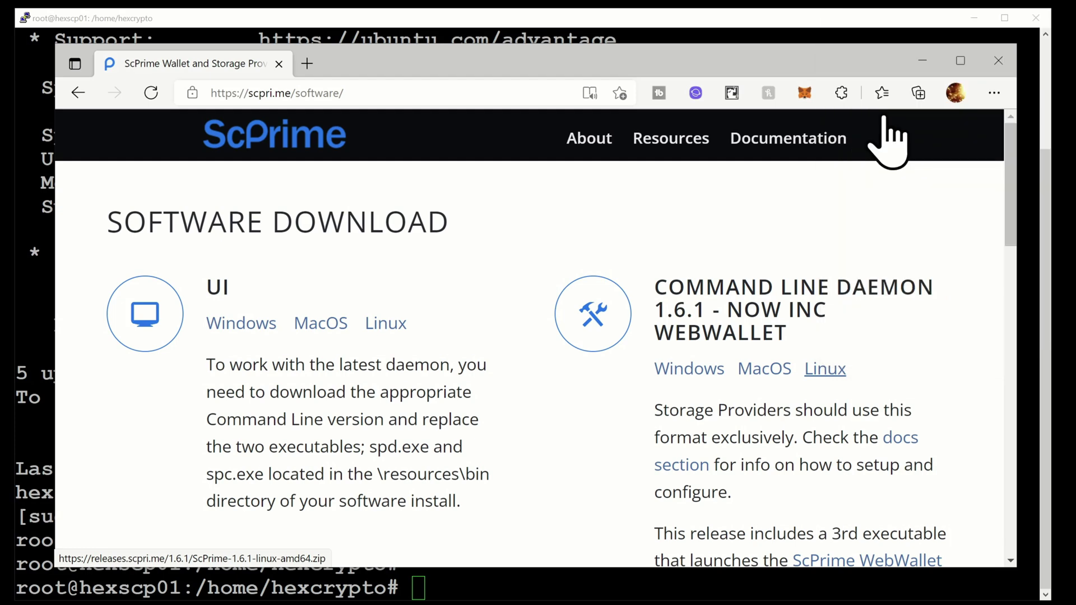
pyautogui.click(793, 20)
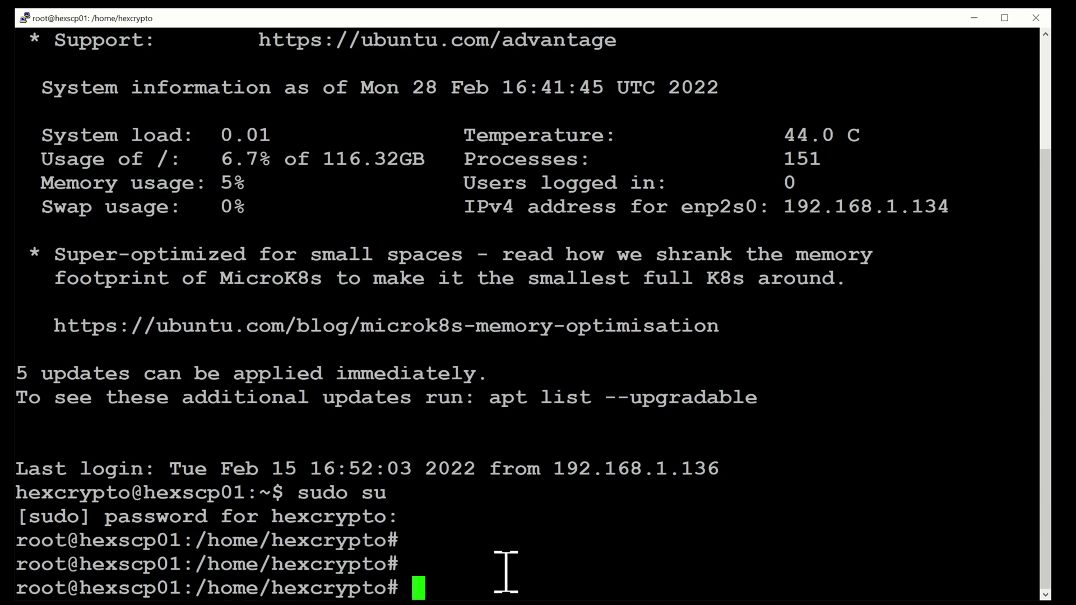
# Step: Download ScPrime-1.6.1-linux-amd64.zip onto the Linux node with wget and the copied link
pyautogui.write('wget')
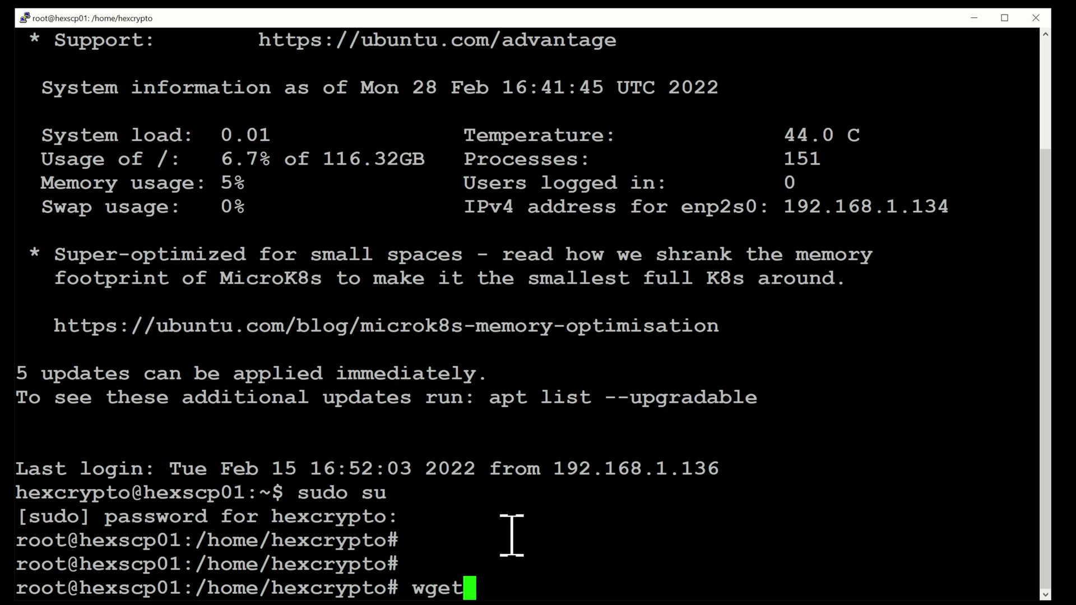
pyautogui.rightClick(487, 580)
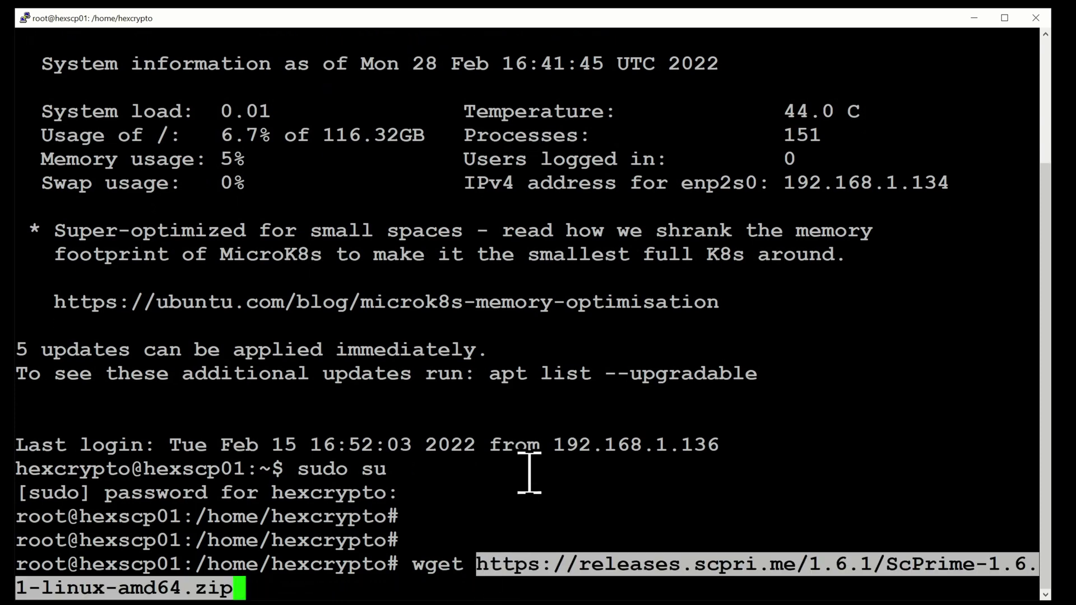
pyautogui.press('Return')
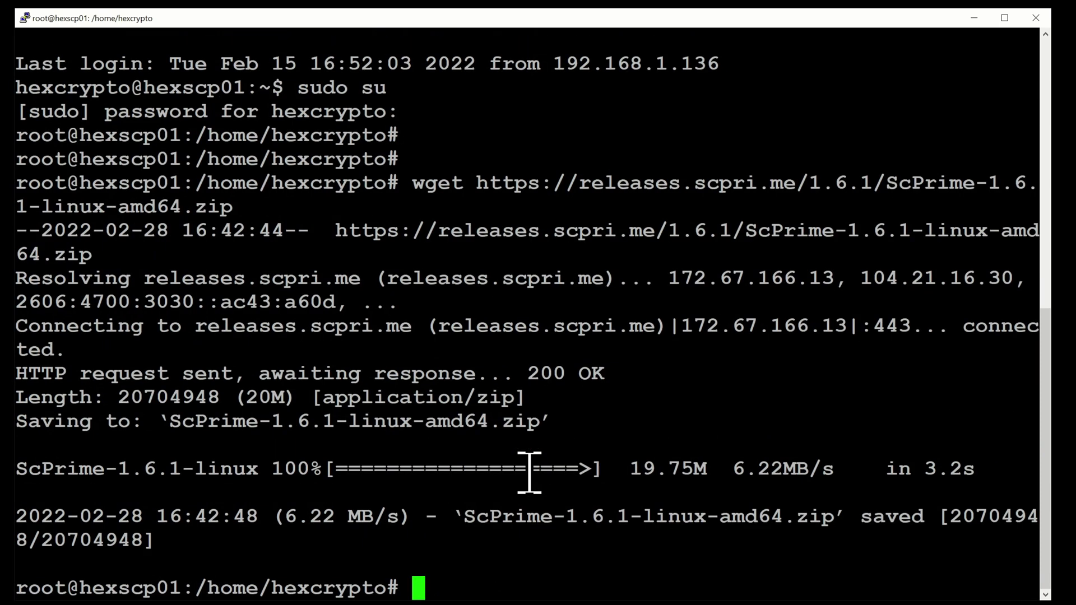
# Step: Confirm the zip downloaded, unzip it, and list files to see the ScPrime-1.6.1-linux-amd64 folder
pyautogui.write('ls')
pyautogui.press('Return')
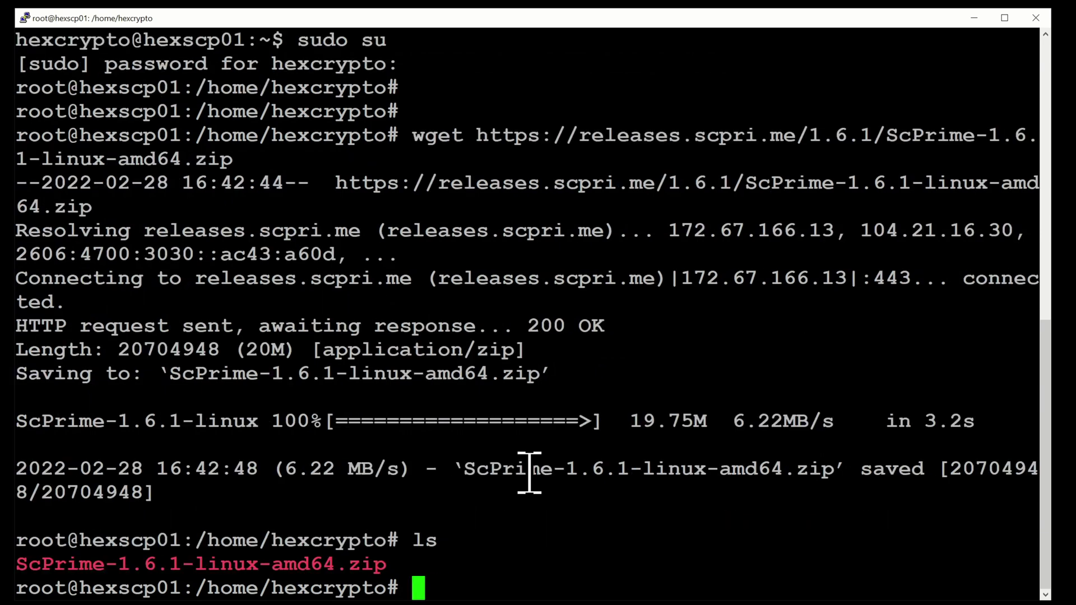
pyautogui.write('unz')
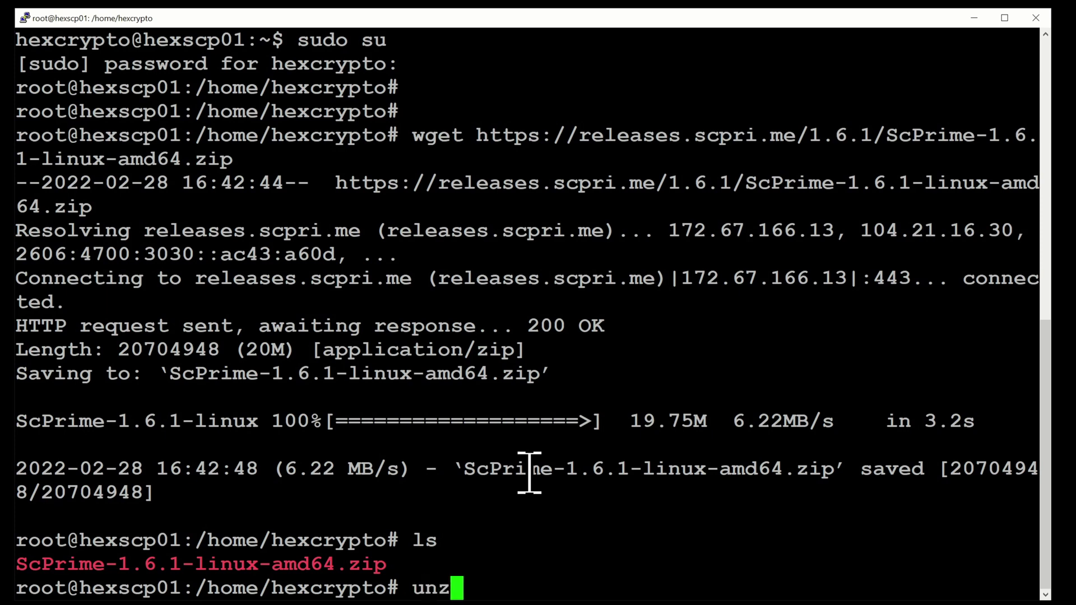
pyautogui.write('ip')
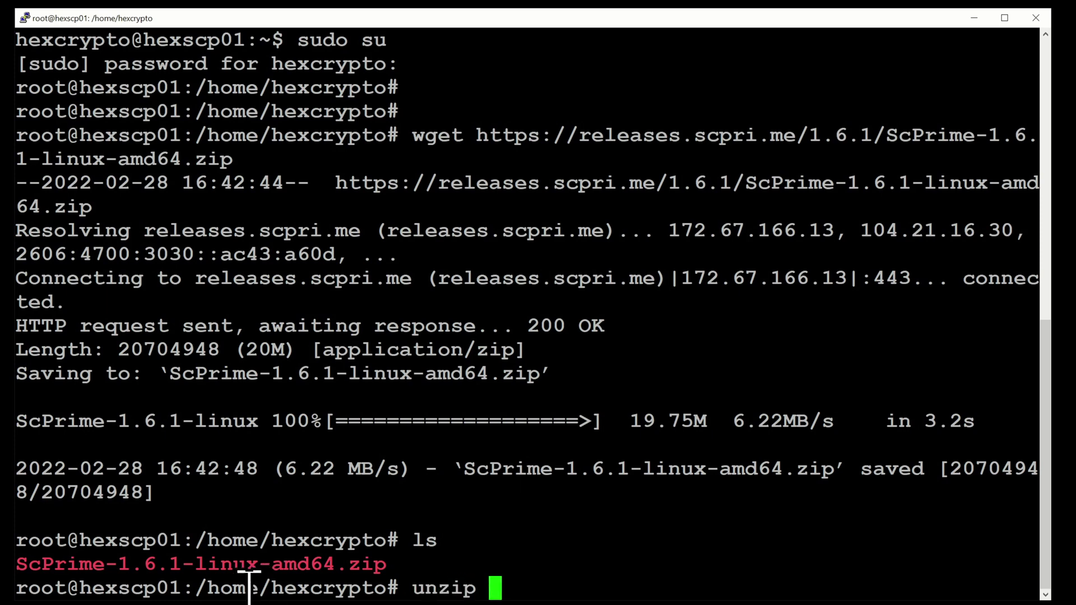
pyautogui.doubleClick(207, 563)
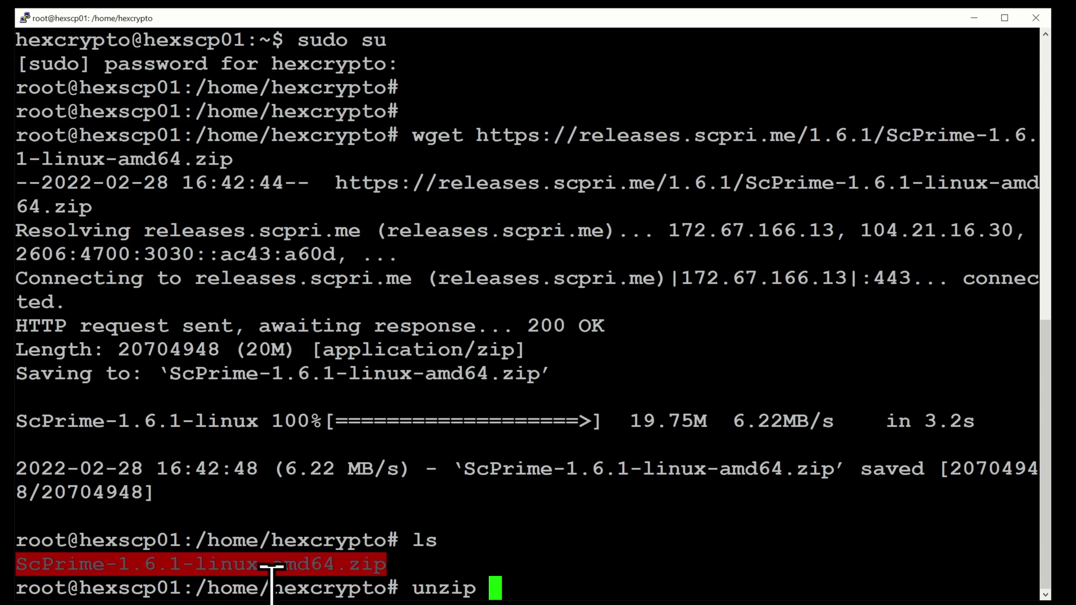
pyautogui.rightClick(537, 544)
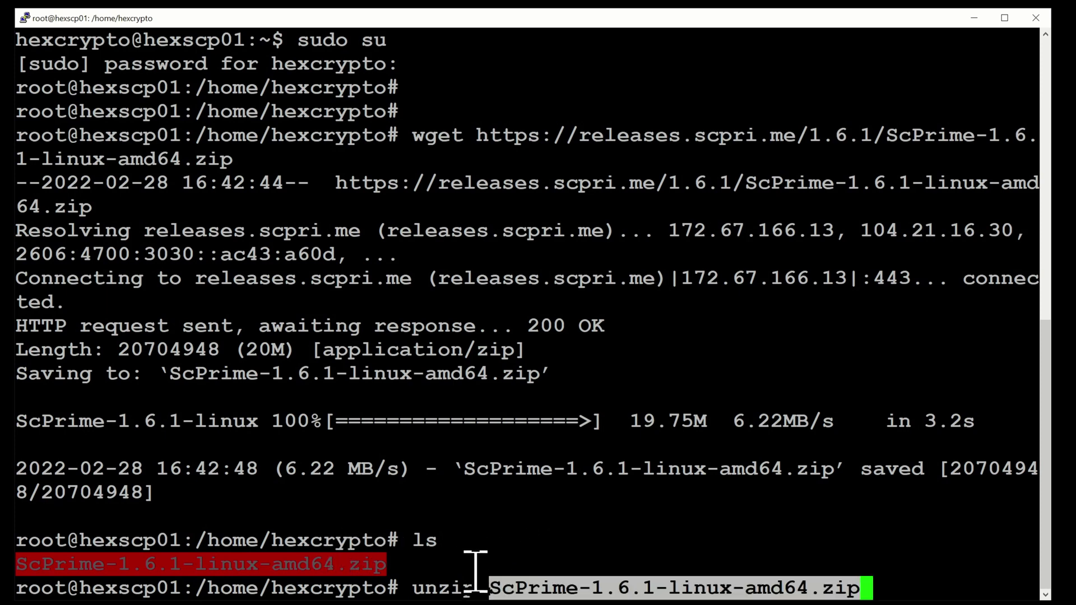
pyautogui.press('Return')
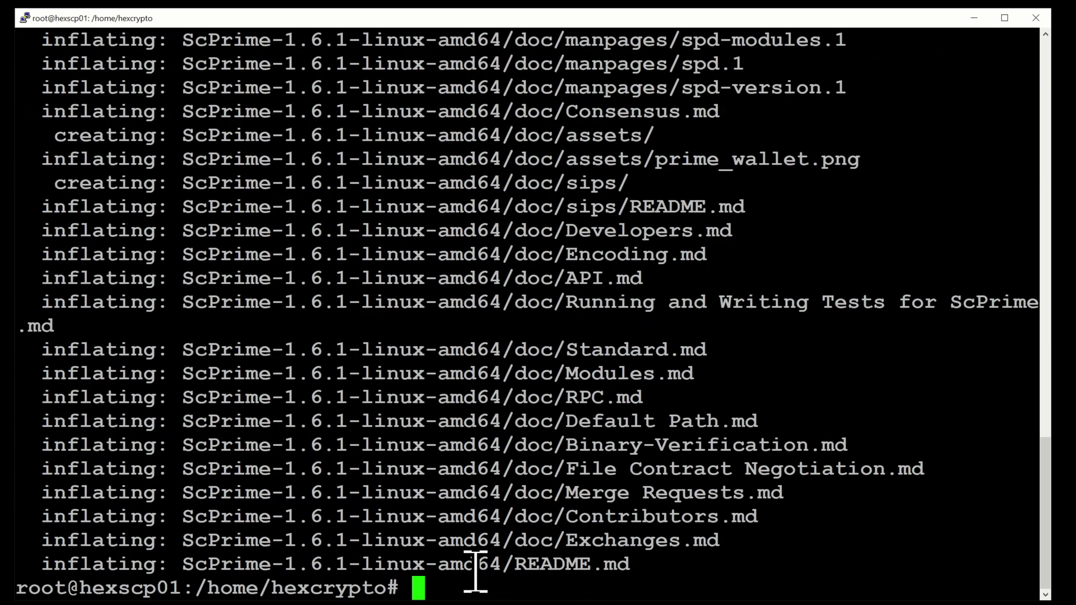
pyautogui.press('Return')
pyautogui.press('Return')
pyautogui.press('Return')
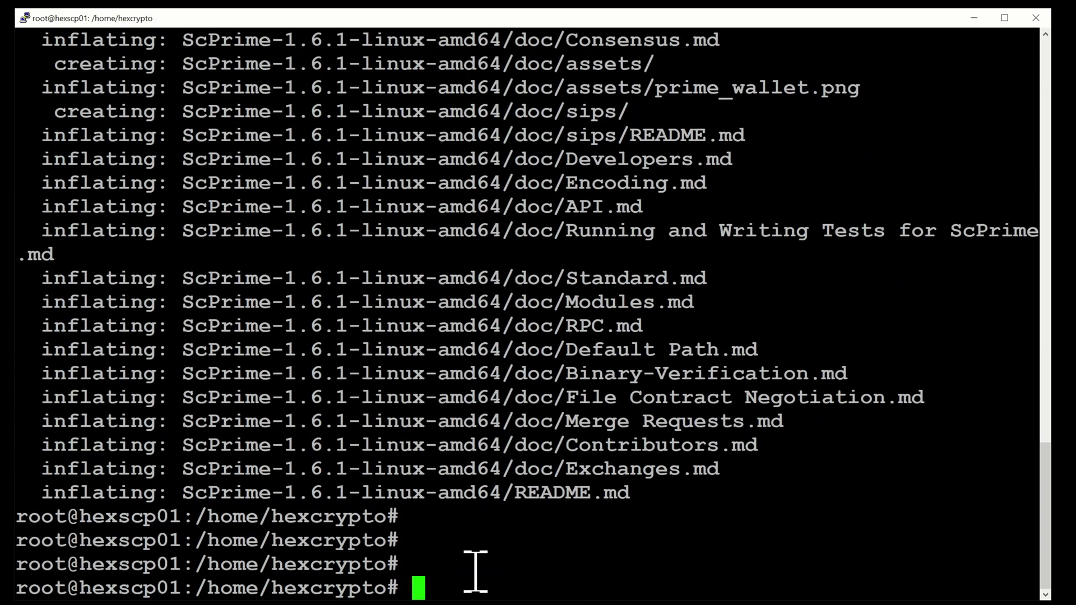
pyautogui.write('ls')
pyautogui.press('Return')
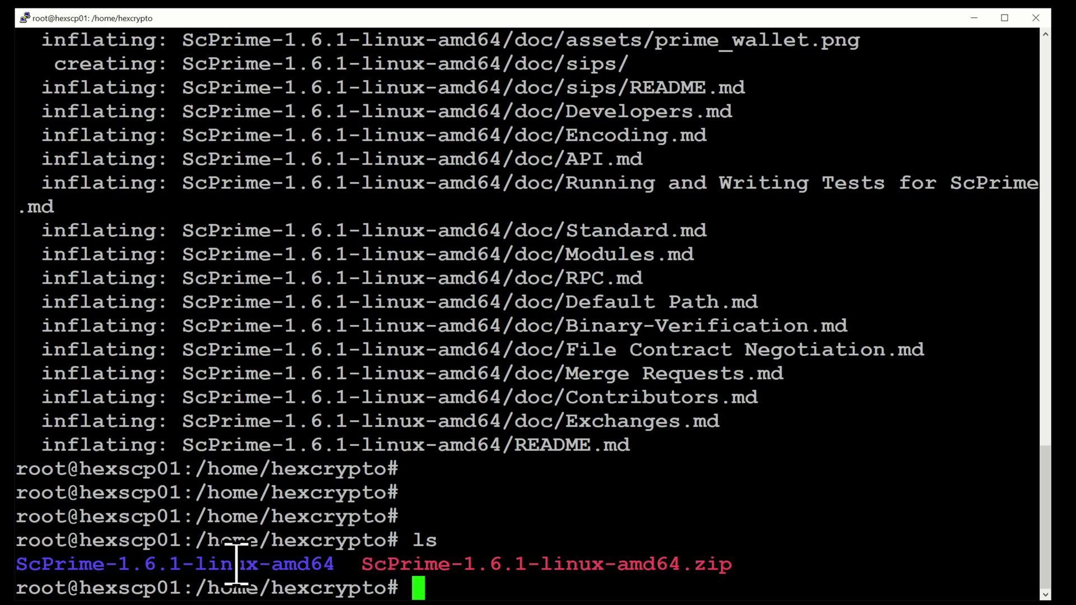
# Step: Change into ScPrime-1.6.1-linux-amd64 and list its files, highlighting the spc and spd programs
pyautogui.write('cd')
pyautogui.doubleClick(199, 566)
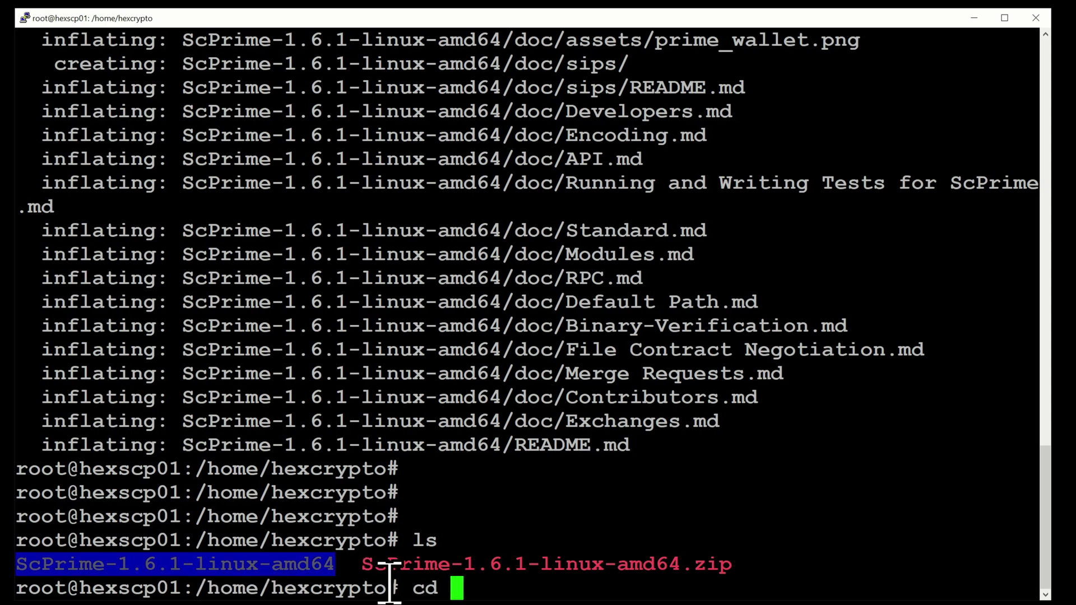
pyautogui.rightClick(482, 577)
pyautogui.press('Return')
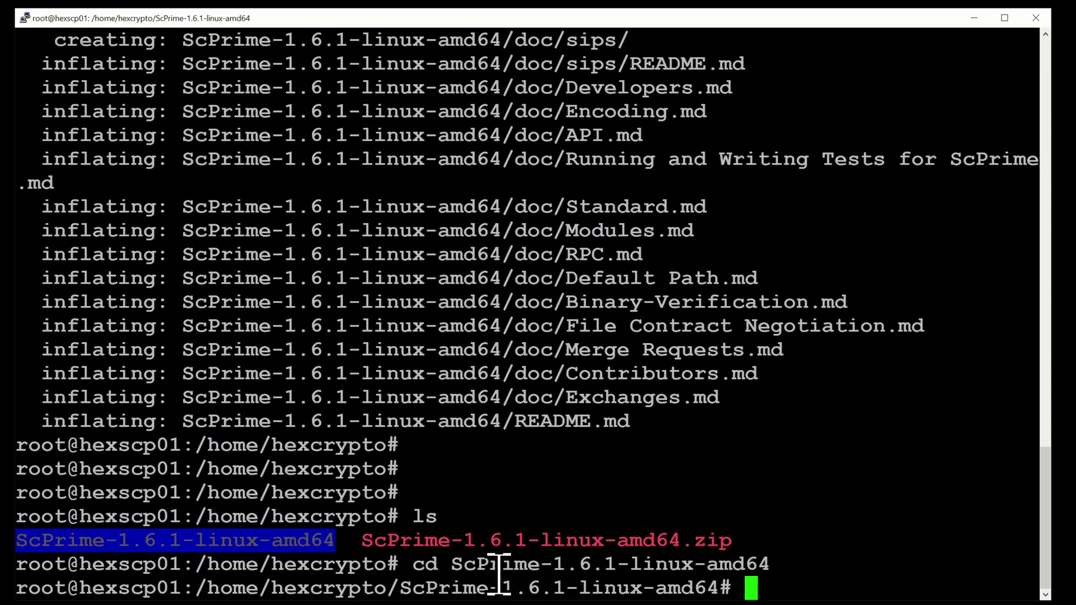
pyautogui.press('Return')
pyautogui.write('ls')
pyautogui.press('Return')
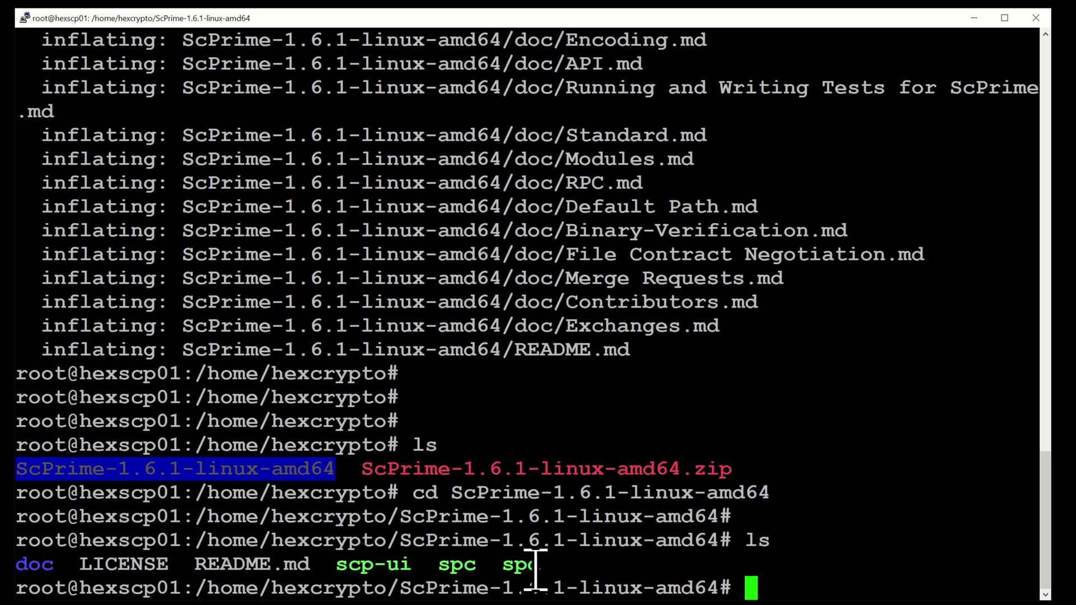
pyautogui.moveTo(545, 564); pyautogui.dragTo(450, 563)
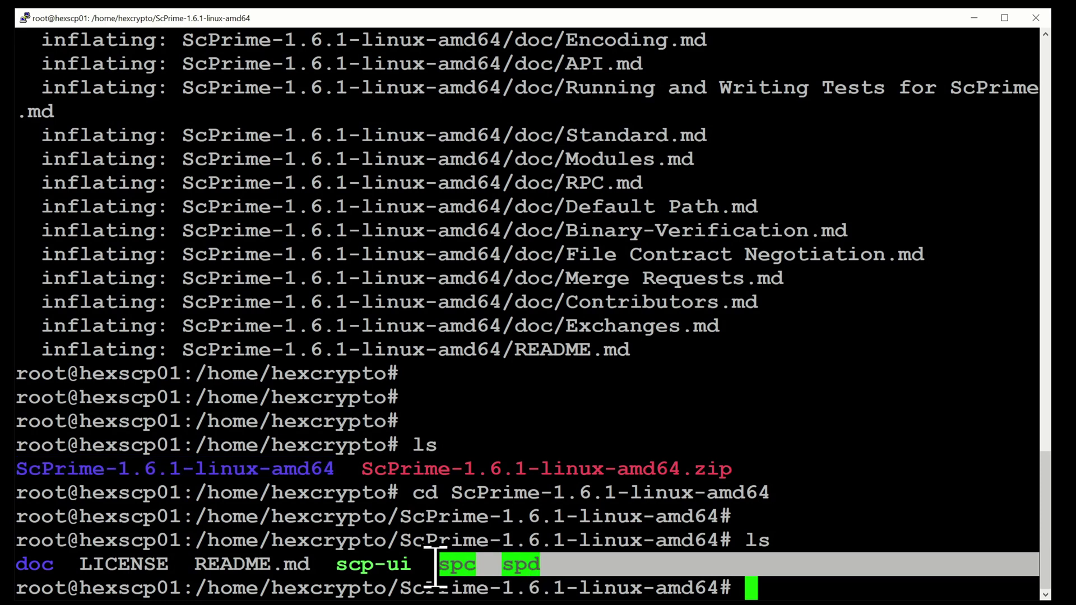
pyautogui.click(440, 563)
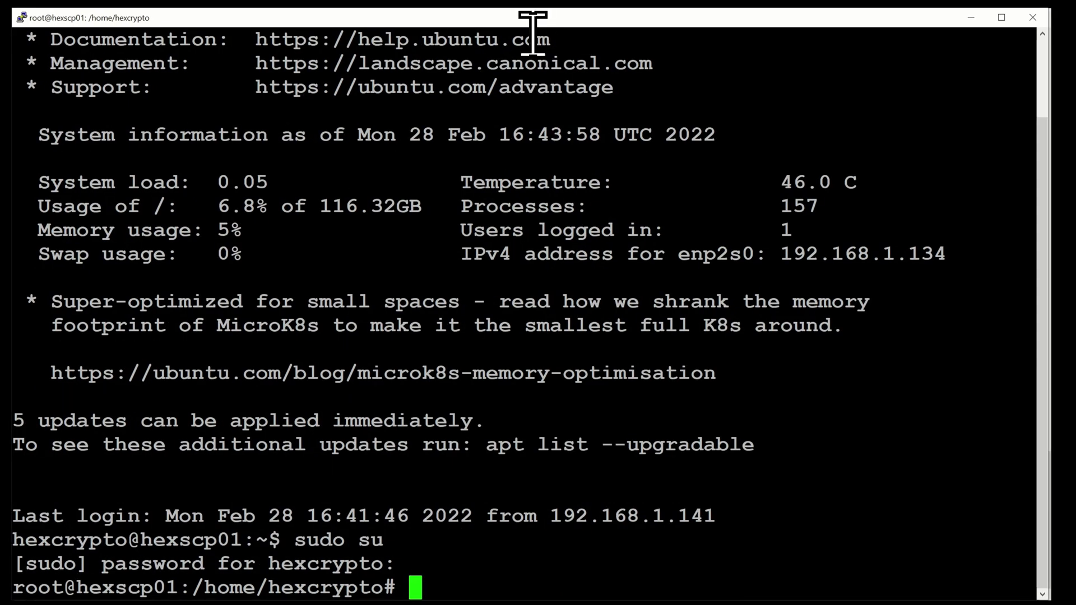
# Step: Enter /mnt/SCPrimeCurrentVersion, list its files, then bring up the session holding the 1.6.1 release
pyautogui.write('cd /')
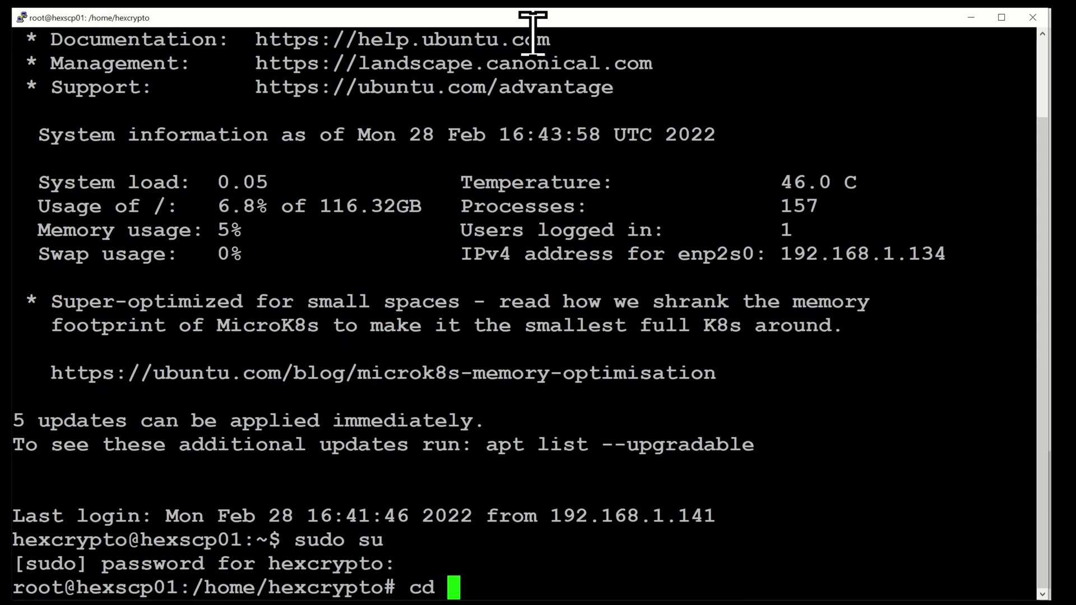
pyautogui.write('mnt')
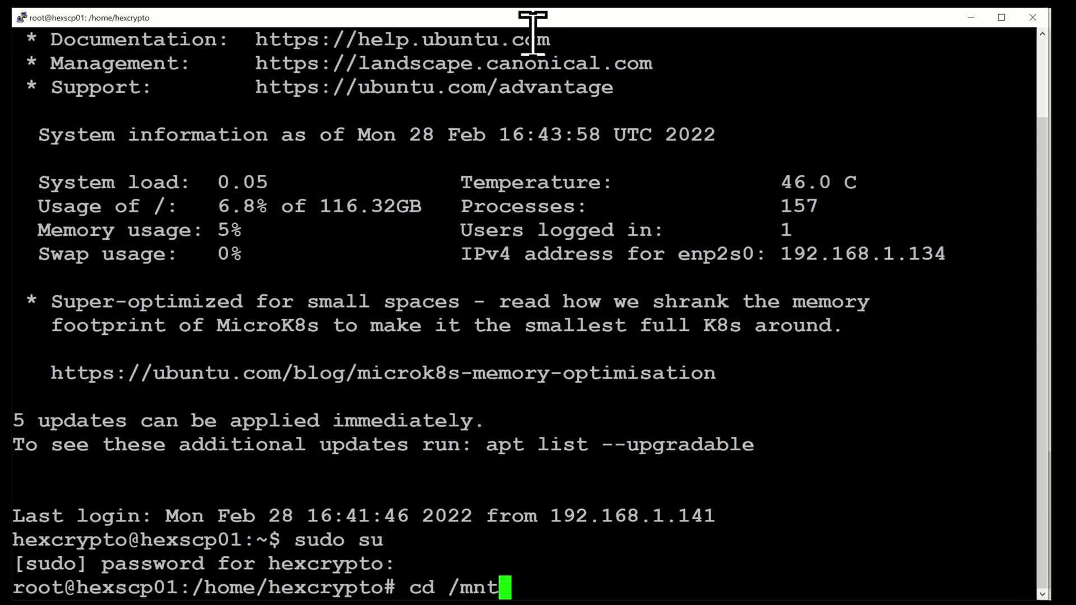
pyautogui.press('Tab')
pyautogui.press('Tab')
pyautogui.press('Tab')
pyautogui.write('SCP')
pyautogui.press('Tab')
pyautogui.write('Ver')
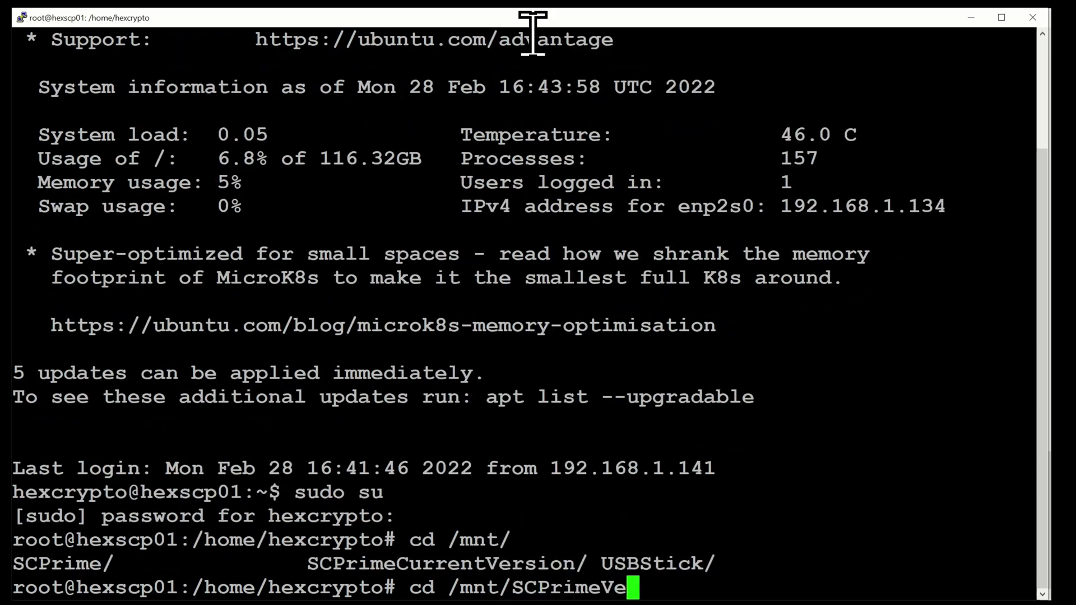
pyautogui.press('BackSpace')
pyautogui.press('BackSpace')
pyautogui.press('BackSpace')
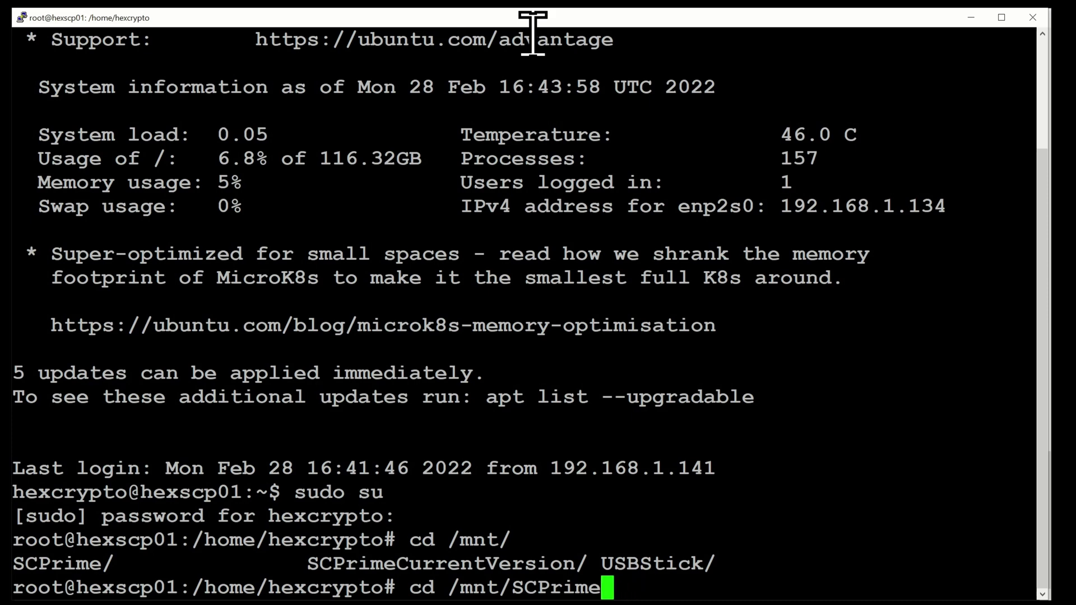
pyautogui.write('C')
pyautogui.press('Tab')
pyautogui.press('Return')
pyautogui.write('ls')
pyautogui.press('Return')
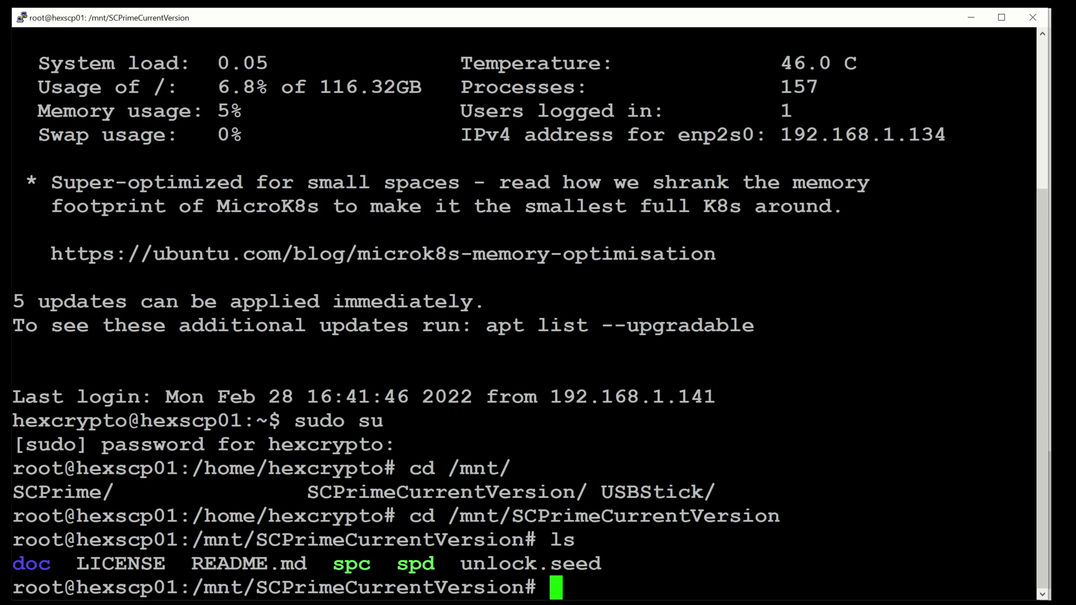
pyautogui.hotkey('alt', 'Tab')
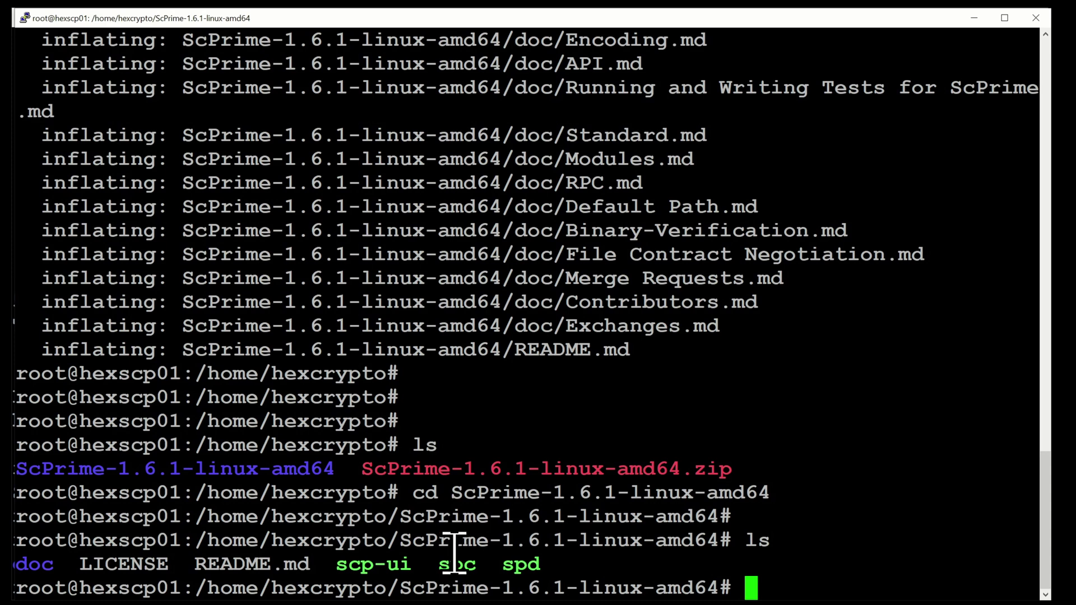
# Step: Type cp spc spd /mnt/SCPrimeCurrentVersion at the 1.6.1 folder's prompt without running it
pyautogui.write('cp')
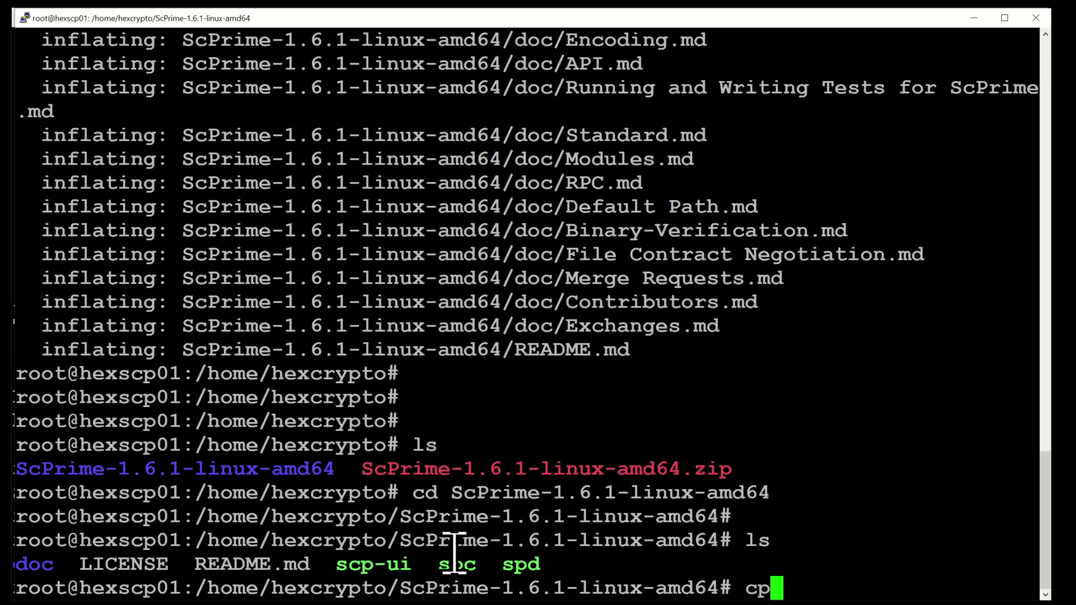
pyautogui.write(' spc ')
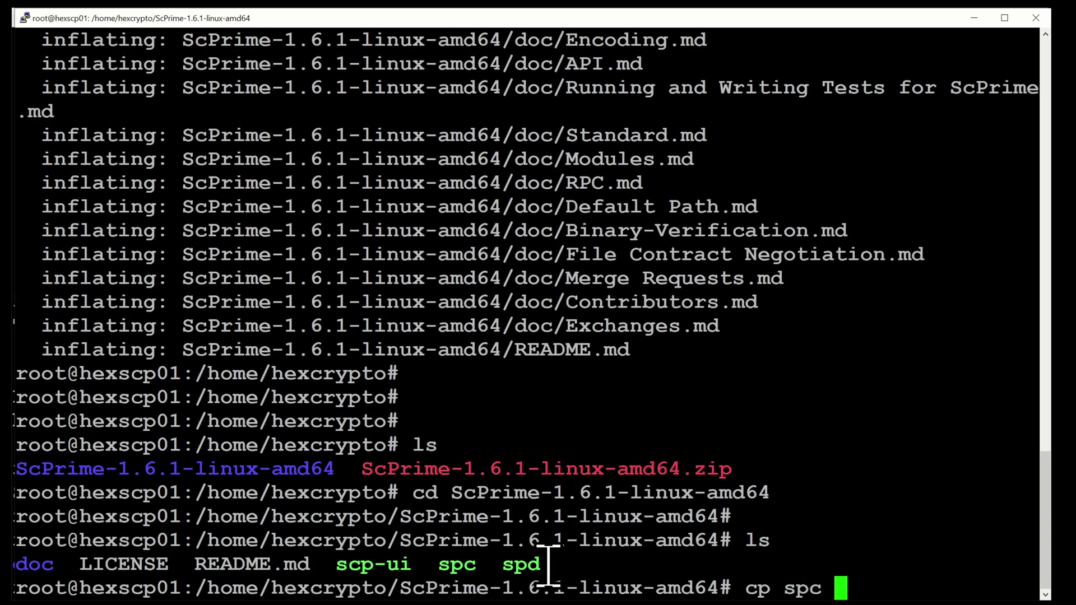
pyautogui.write('sp')
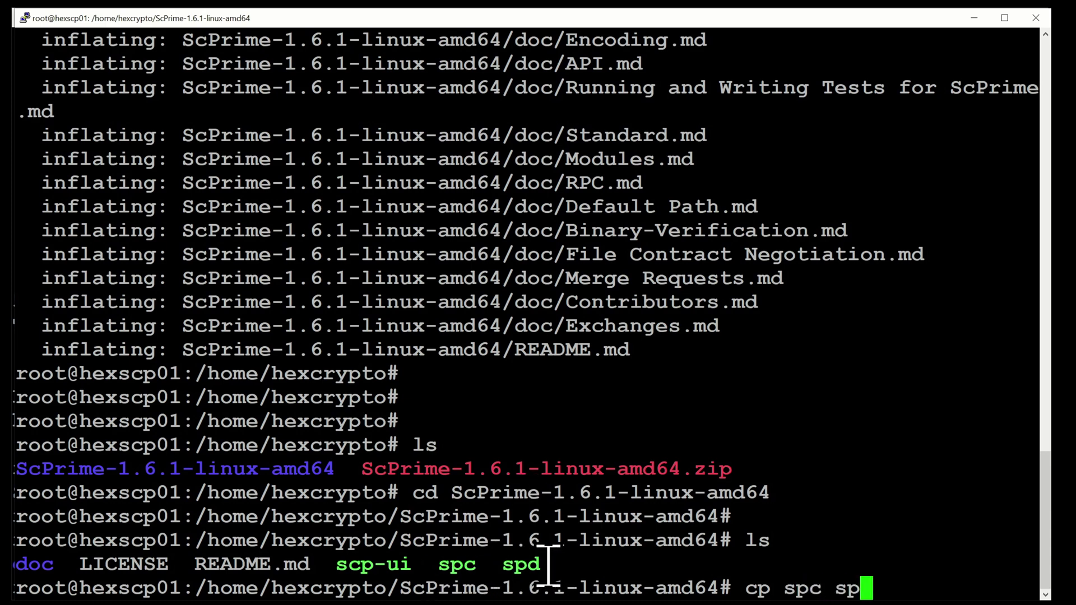
pyautogui.write('d ')
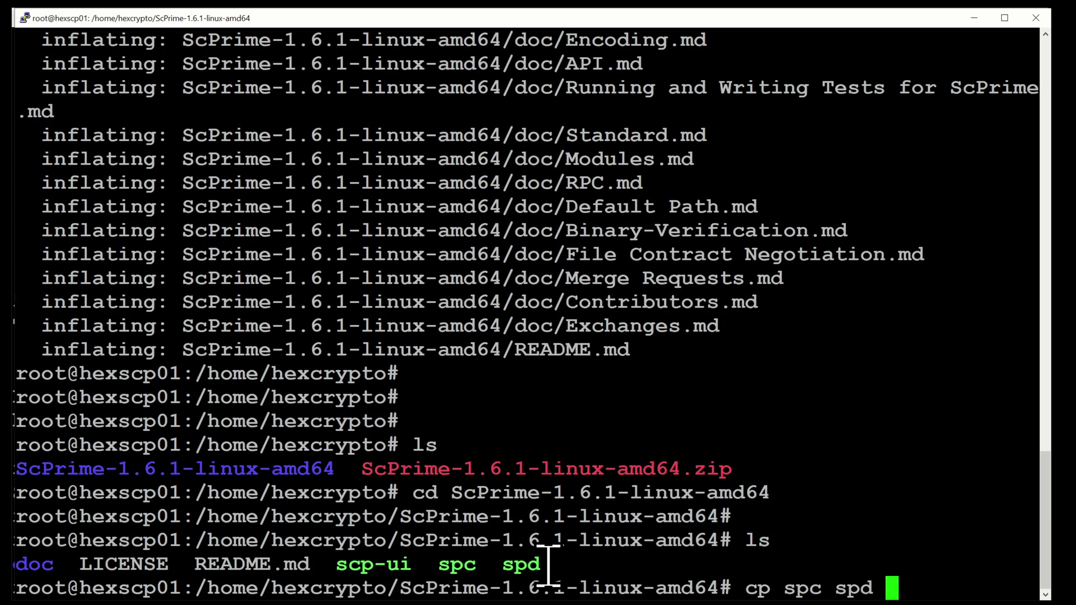
pyautogui.write('/mnt/SCPrimeCurrentVersion')
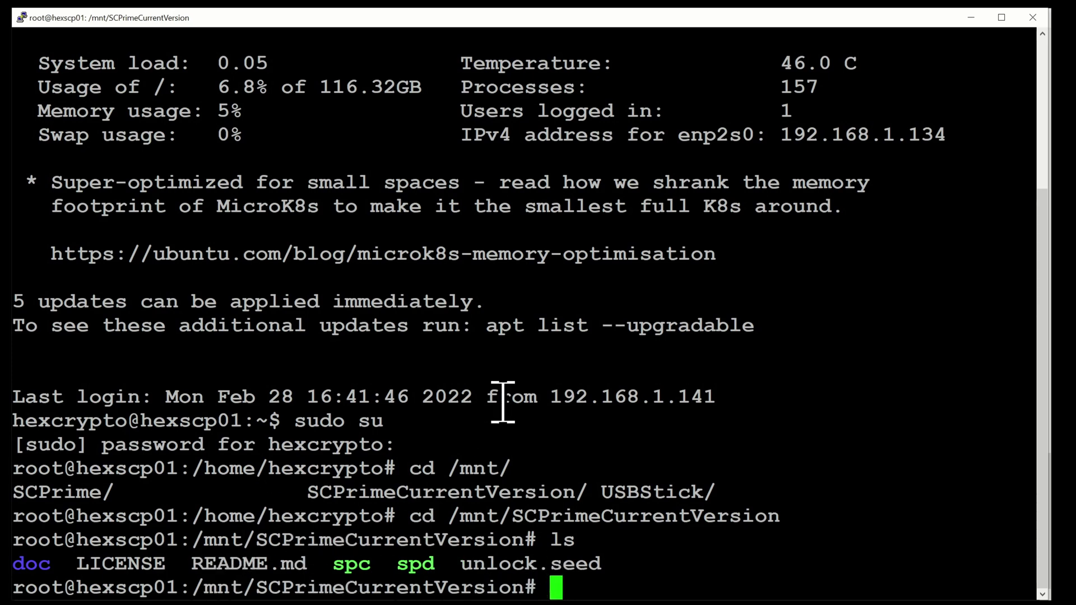
# Step: Stop the daemon with ./spc stop, then run the cp copying spc and spd into /mnt/SCPrimeCurrentVersion
pyautogui.write('./')
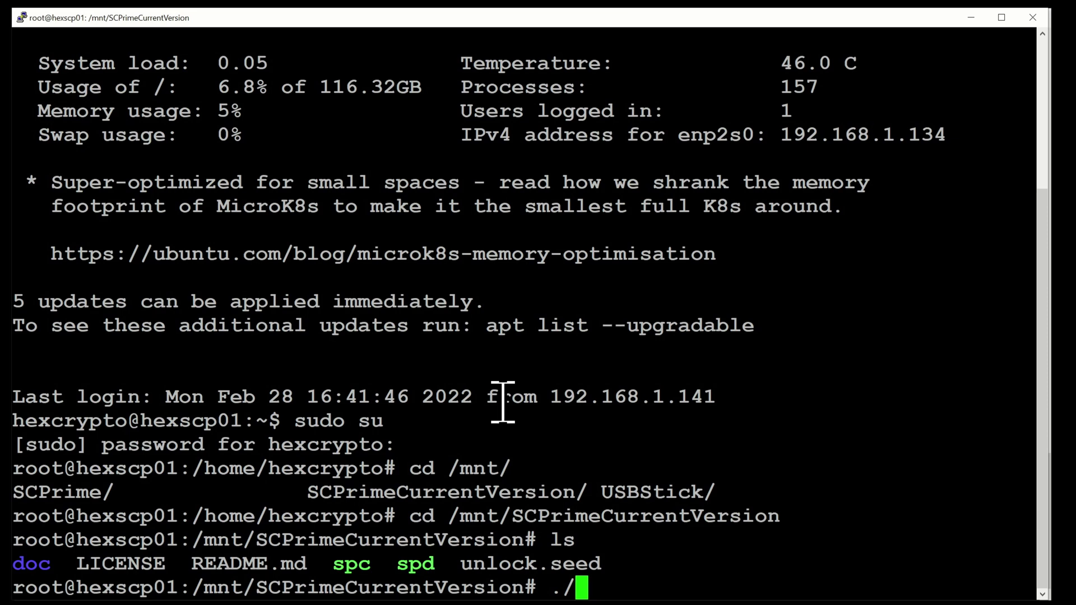
pyautogui.write('spc stop')
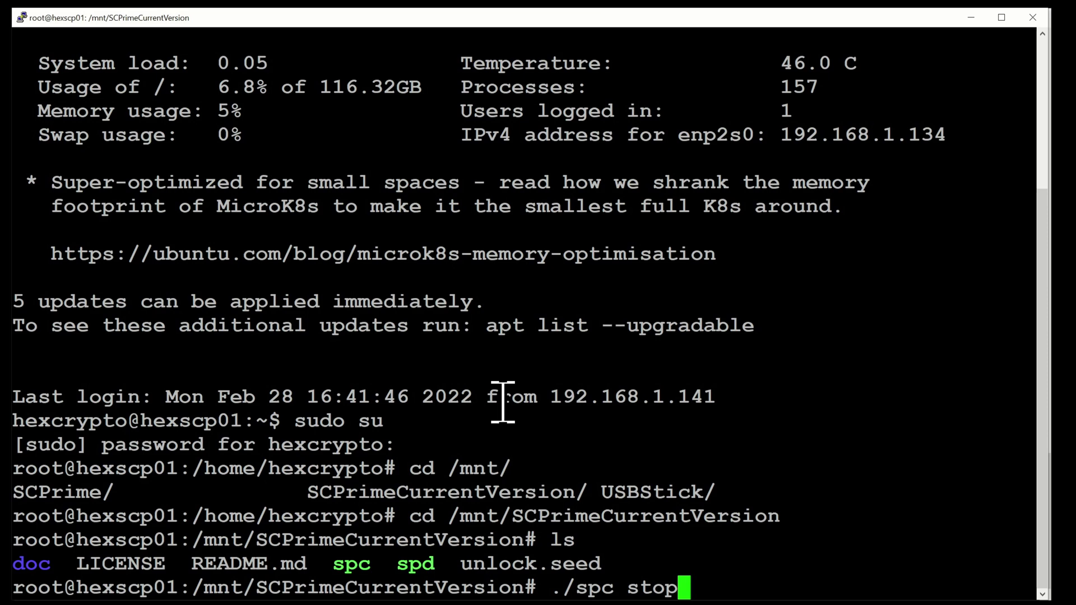
pyautogui.press('Return')
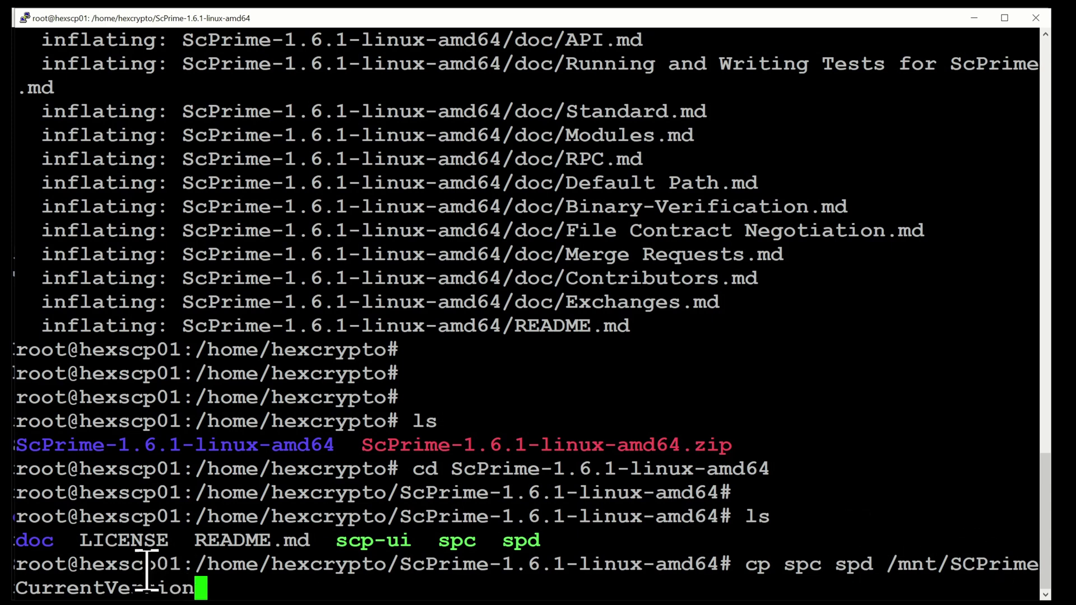
pyautogui.press('Return')
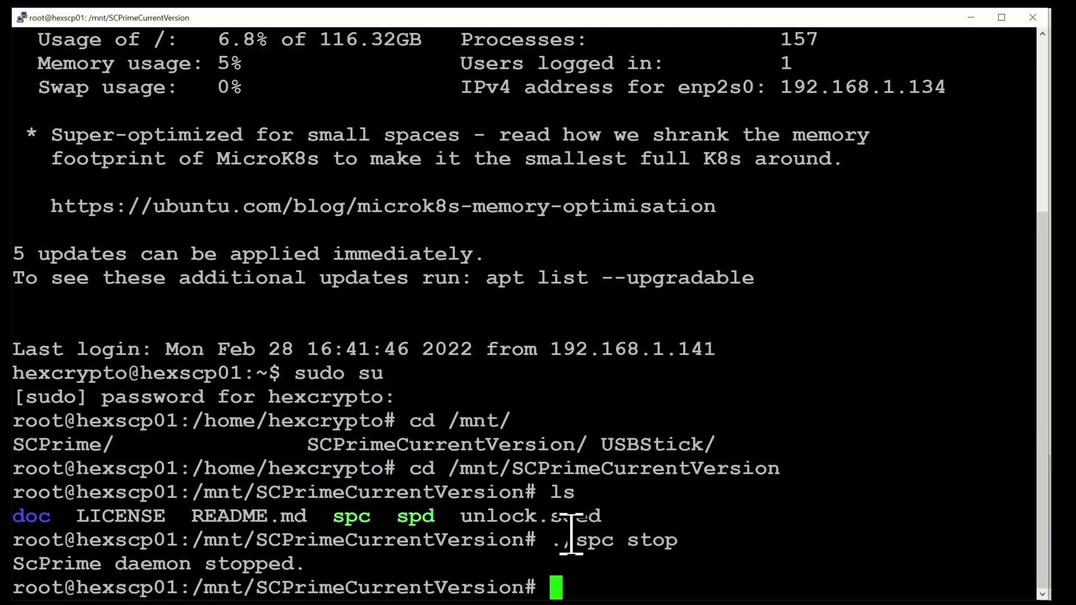
# Step: Check with ls -lah that spc and spd show Feb 28 16:45, then reboot the node
pyautogui.write('ls -lah')
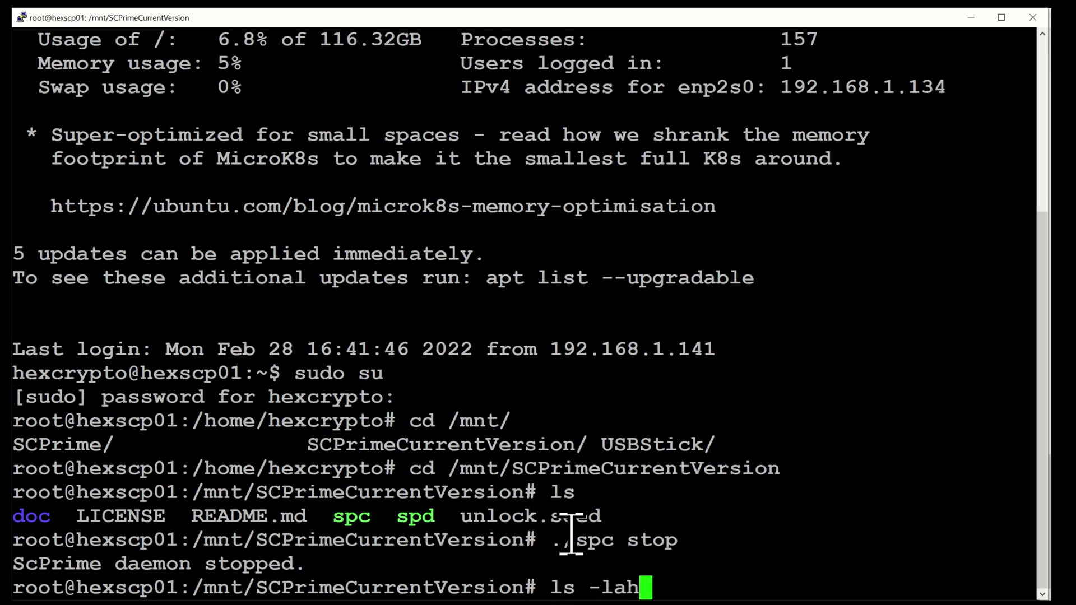
pyautogui.press('Return')
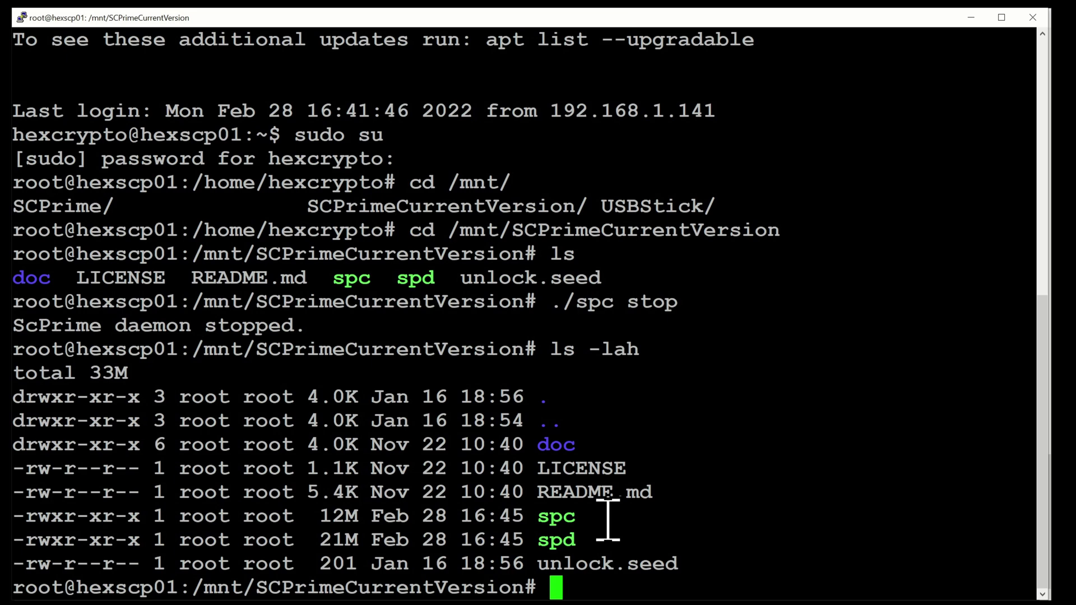
pyautogui.write('reboo')
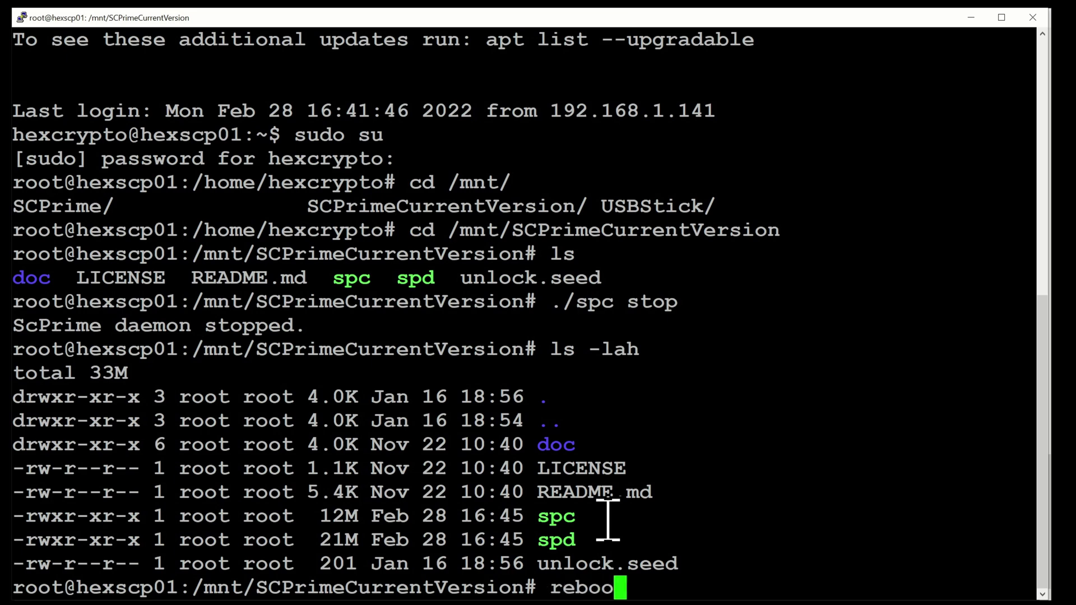
pyautogui.write('t')
pyautogui.press('Return')
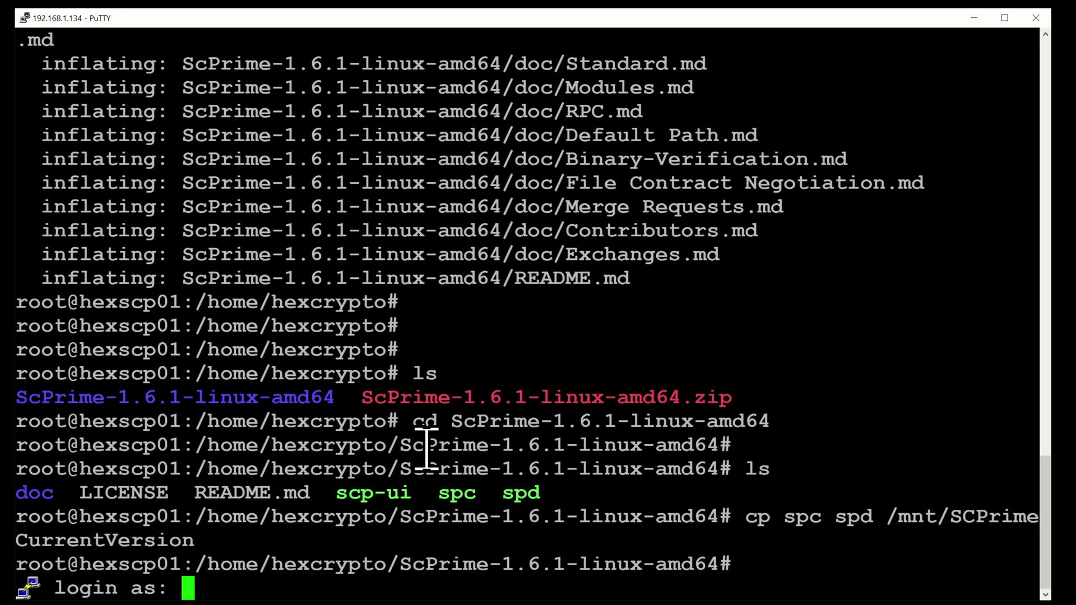
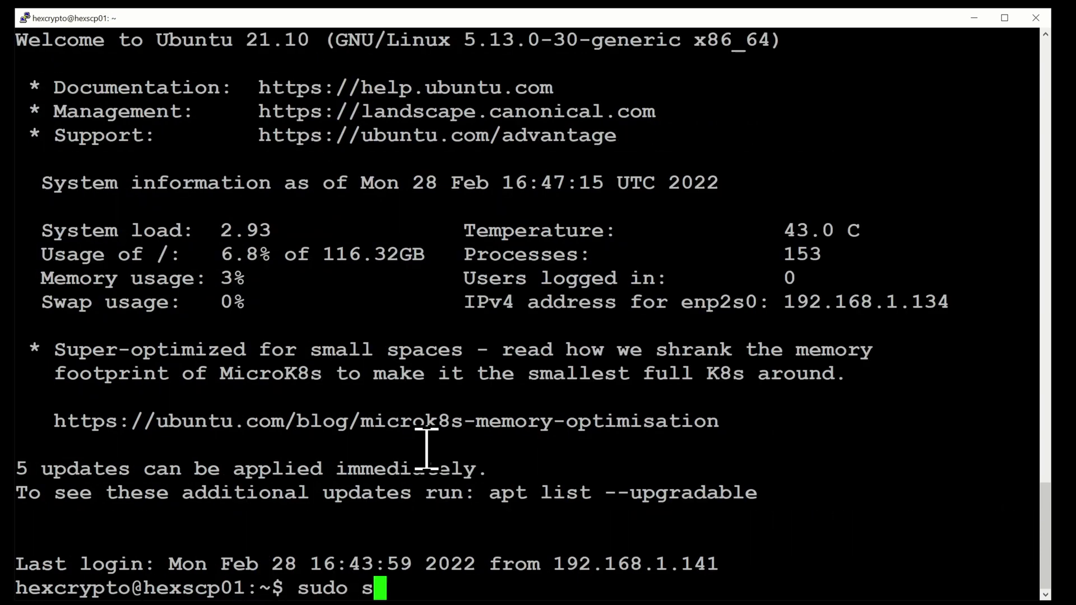
# Step: Switch to root with the sudo password and cd into /mnt/SCPrimeCurrentVersion after the reboot
pyautogui.press('Return')
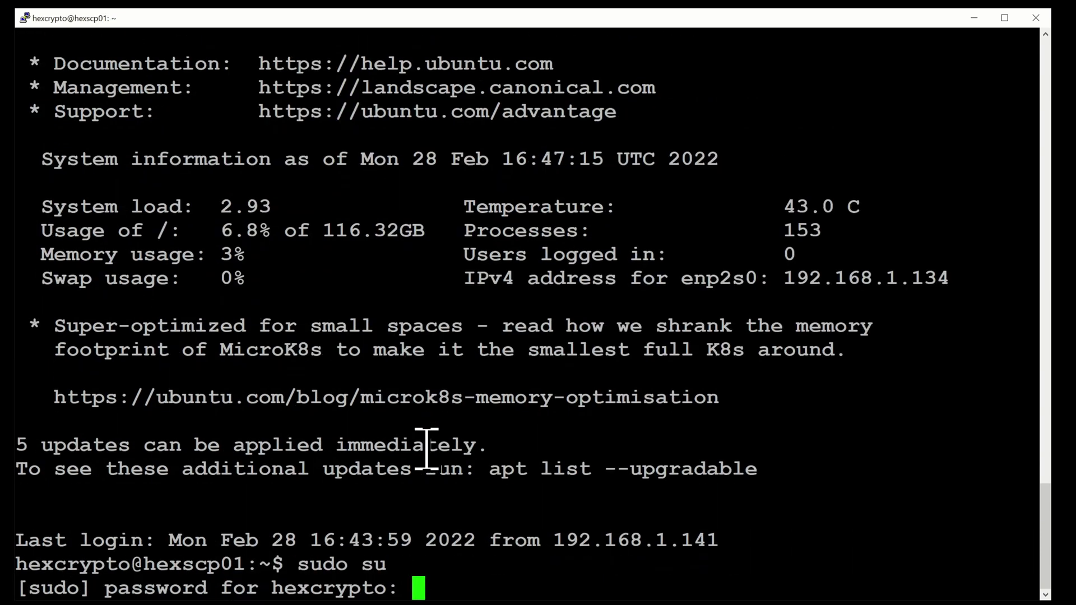
pyautogui.press('Return')
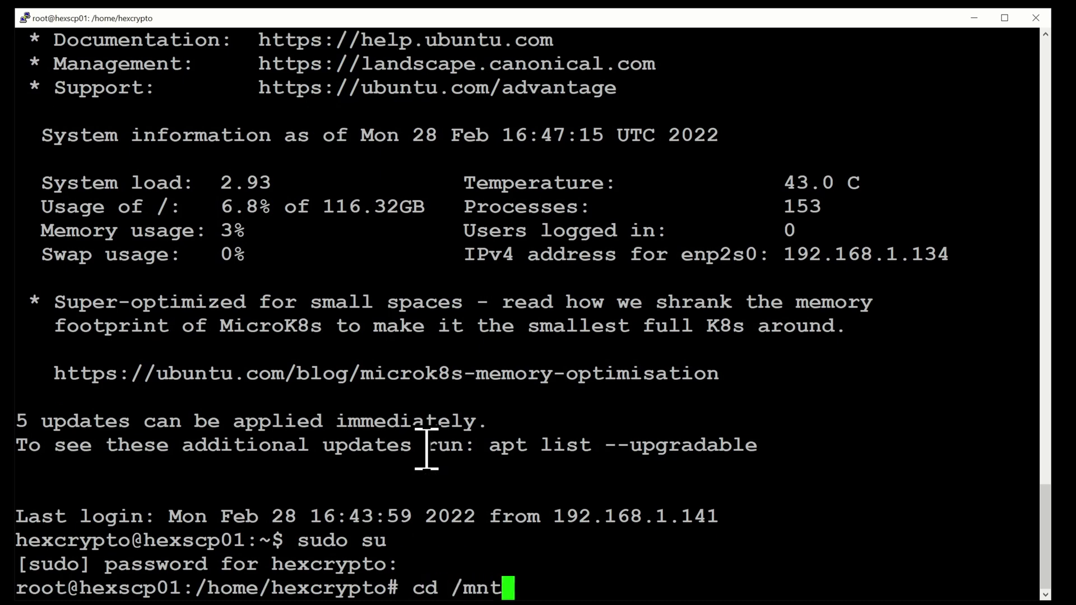
pyautogui.press('Tab')
pyautogui.press('Return')
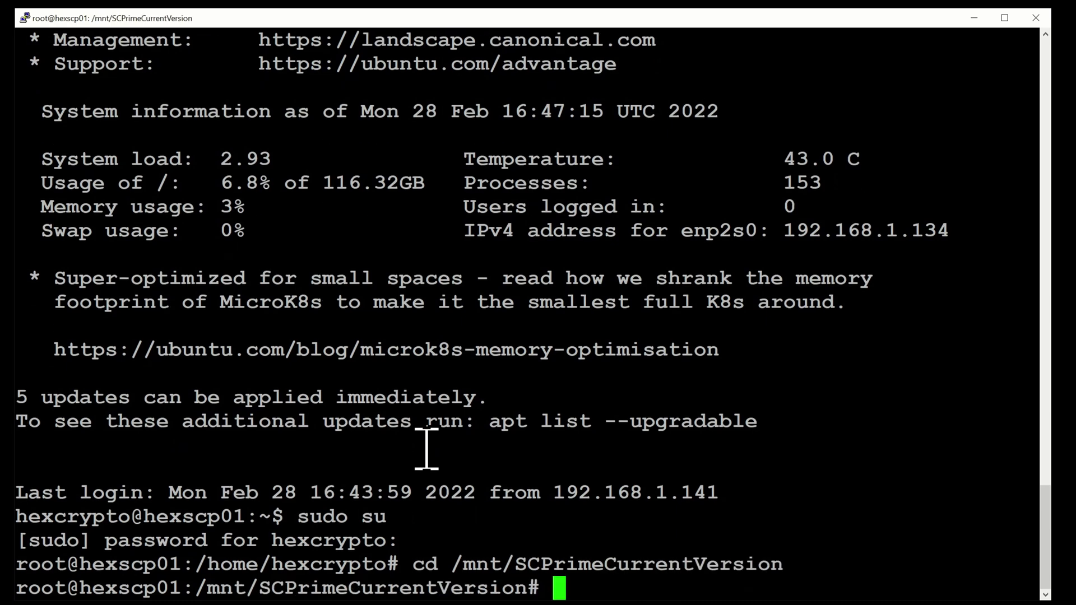
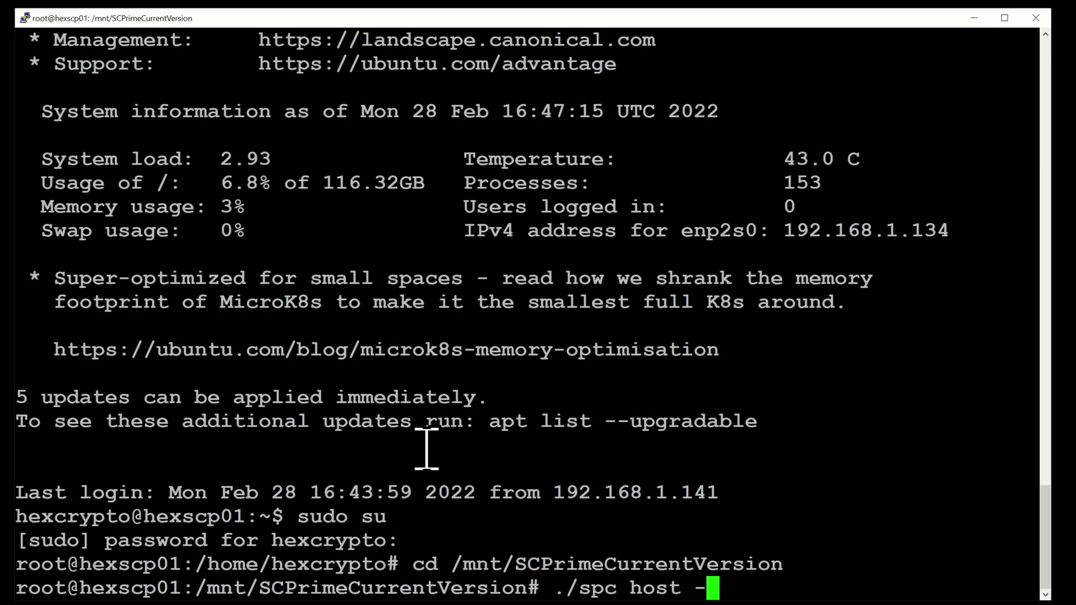
# Step: Run ./spc host -v and scroll the output to verify Version 1.6.1 and the storage folders
pyautogui.press('Return')
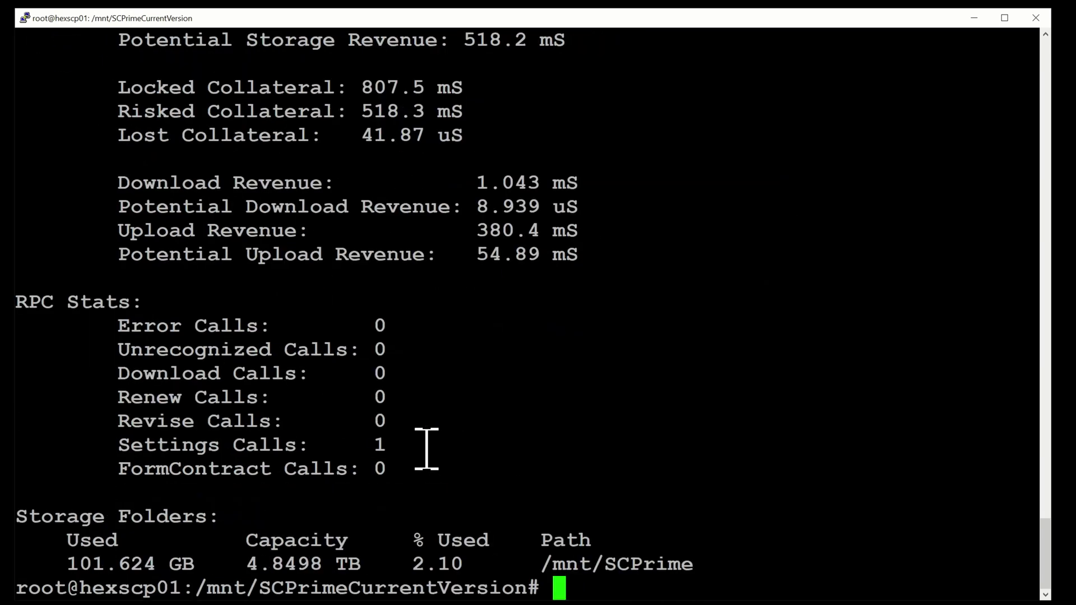
pyautogui.scroll(12, 432, 443)
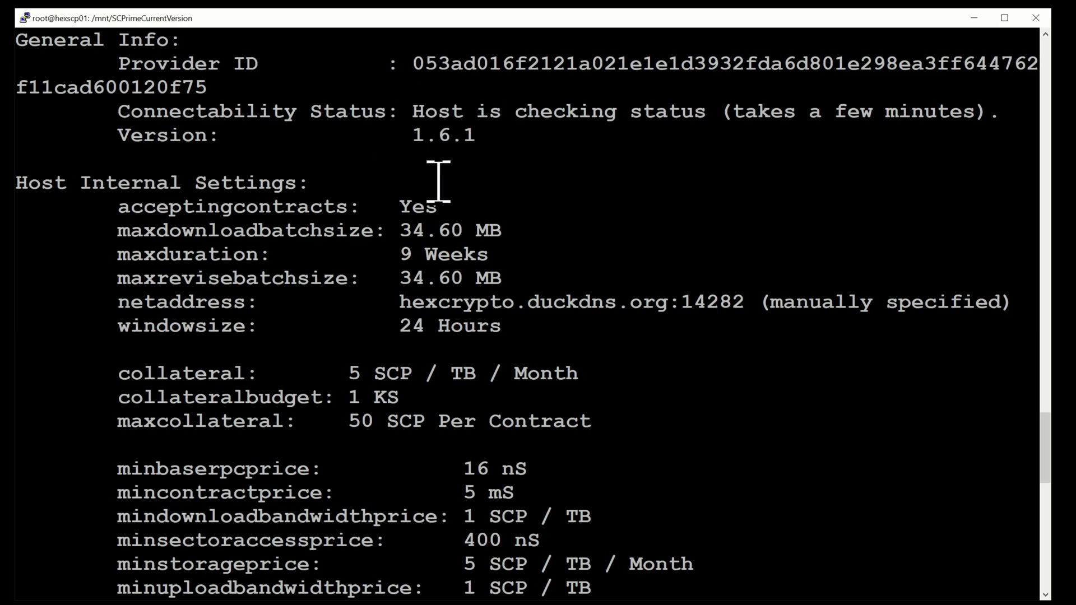
pyautogui.scroll(-12, 505, 291)
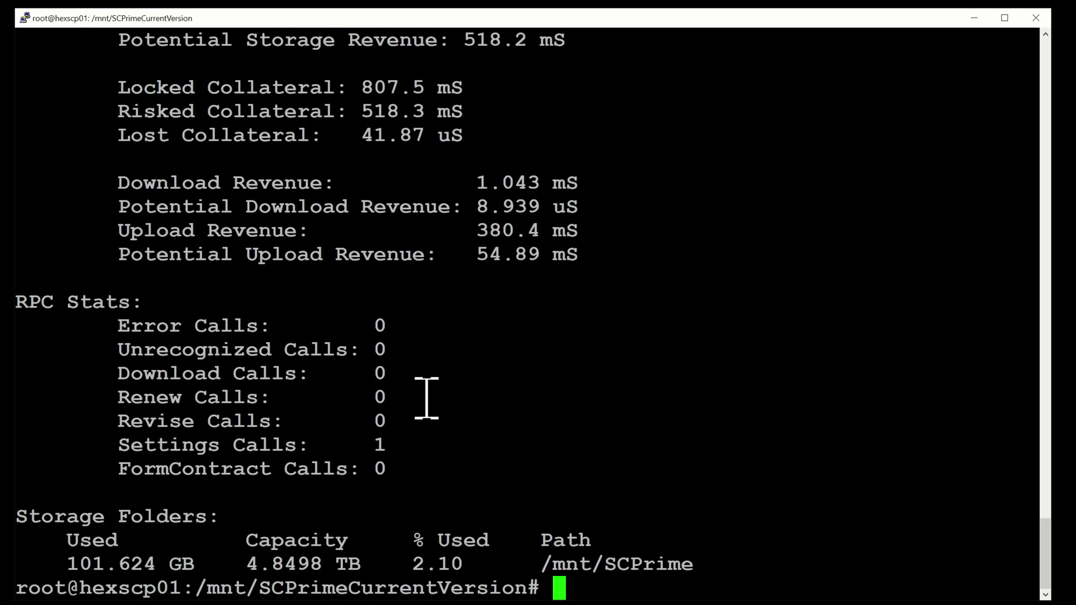
pyautogui.scroll(10, 437, 398)
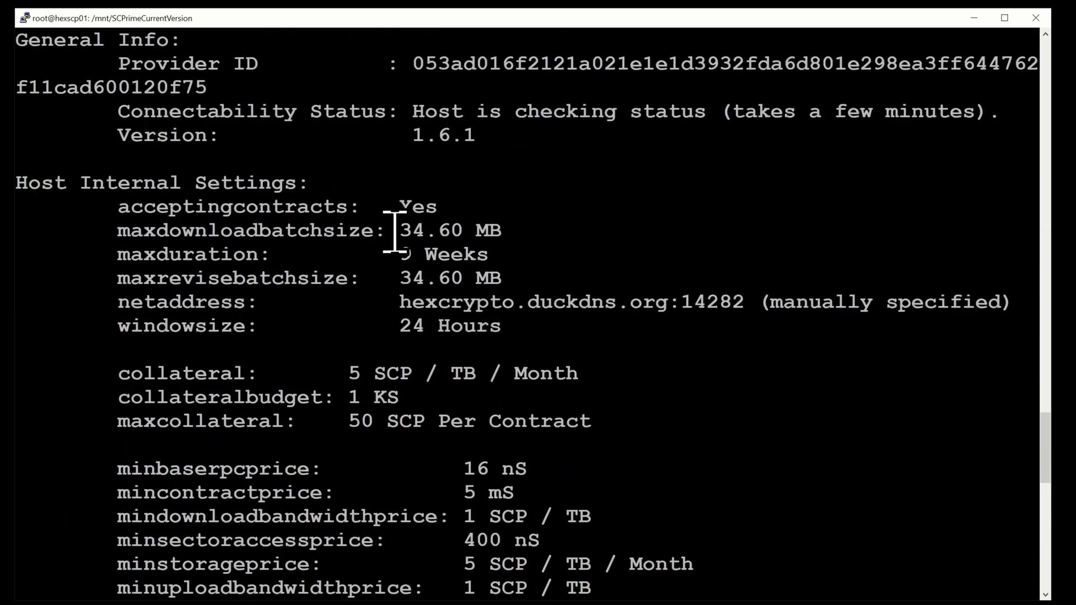
pyautogui.scroll(4, 307, 215)
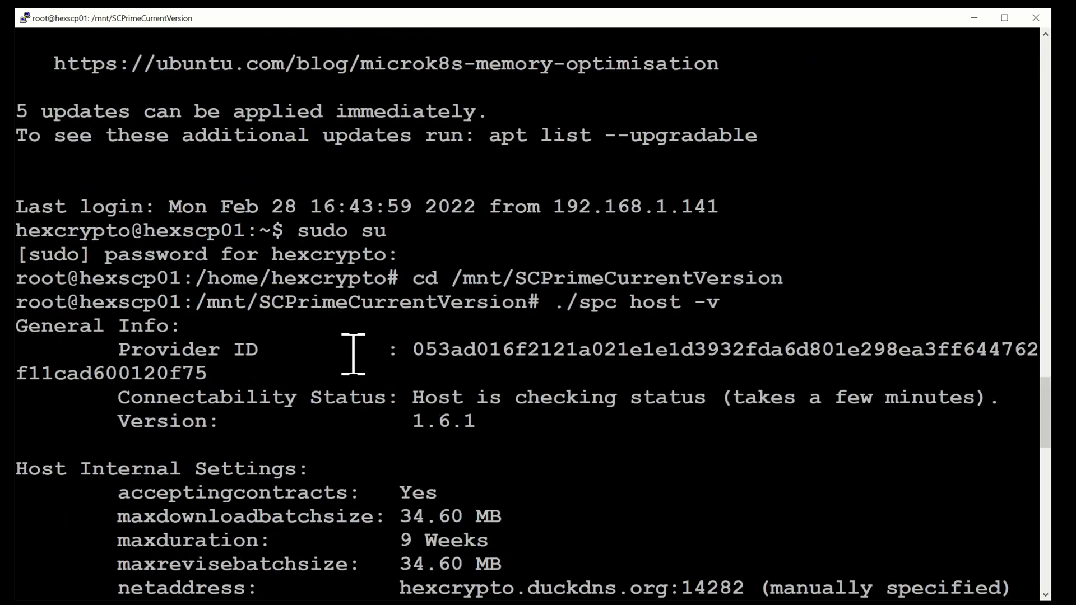
pyautogui.scroll(-4, 353, 353)
pyautogui.scroll(-3, 339, 339)
pyautogui.scroll(-8, 336, 333)
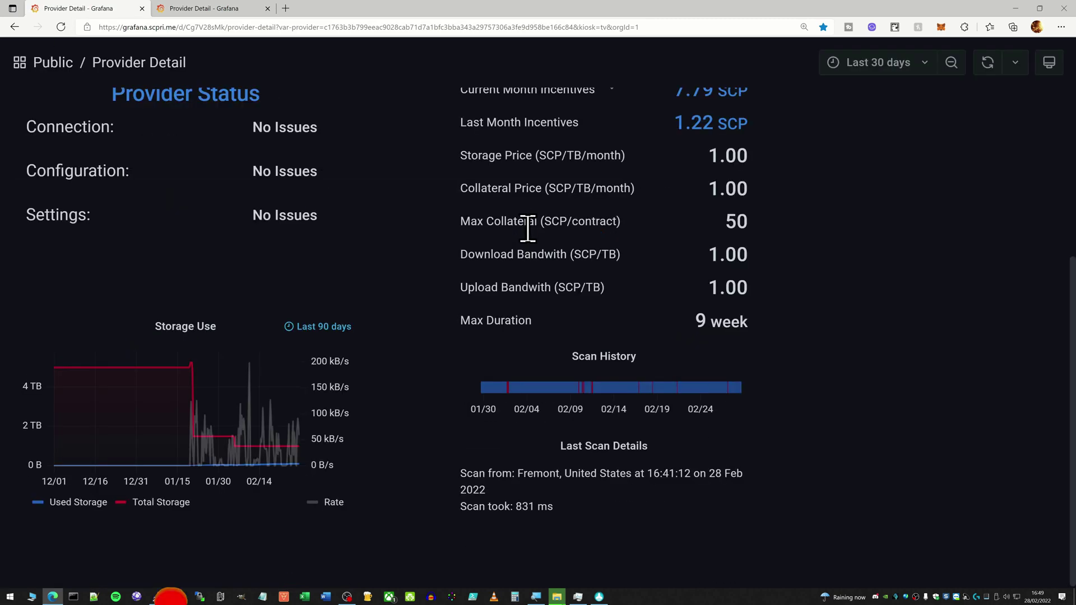
# Step: Review the first provider's detail page, then the Birmingham node's: Online, 100% uptime, 4.85 TB, no issues
pyautogui.scroll(5, 529, 230)
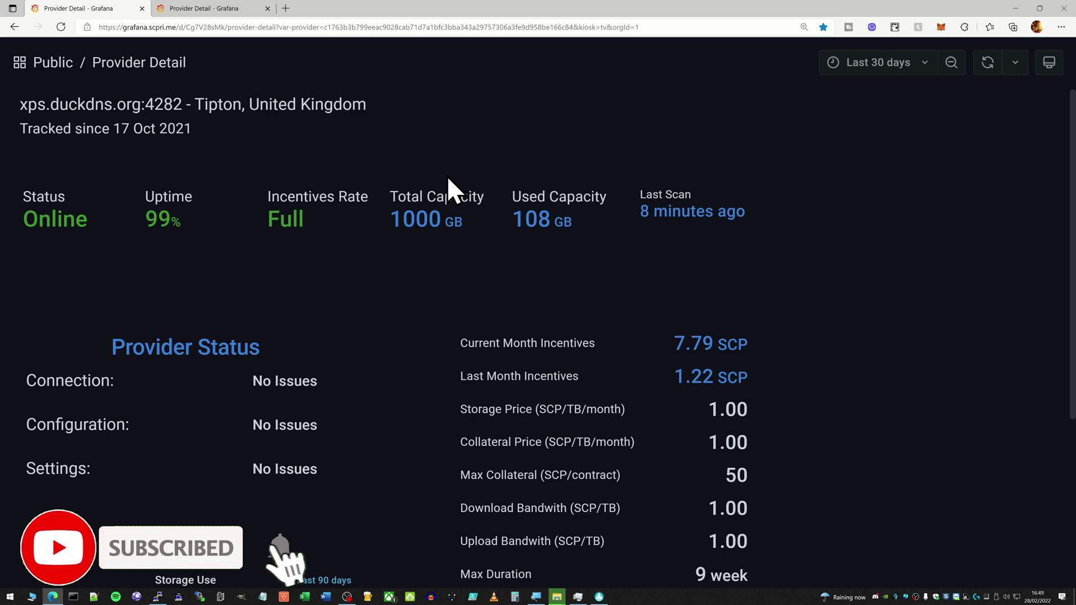
pyautogui.scroll(-4, 446, 175)
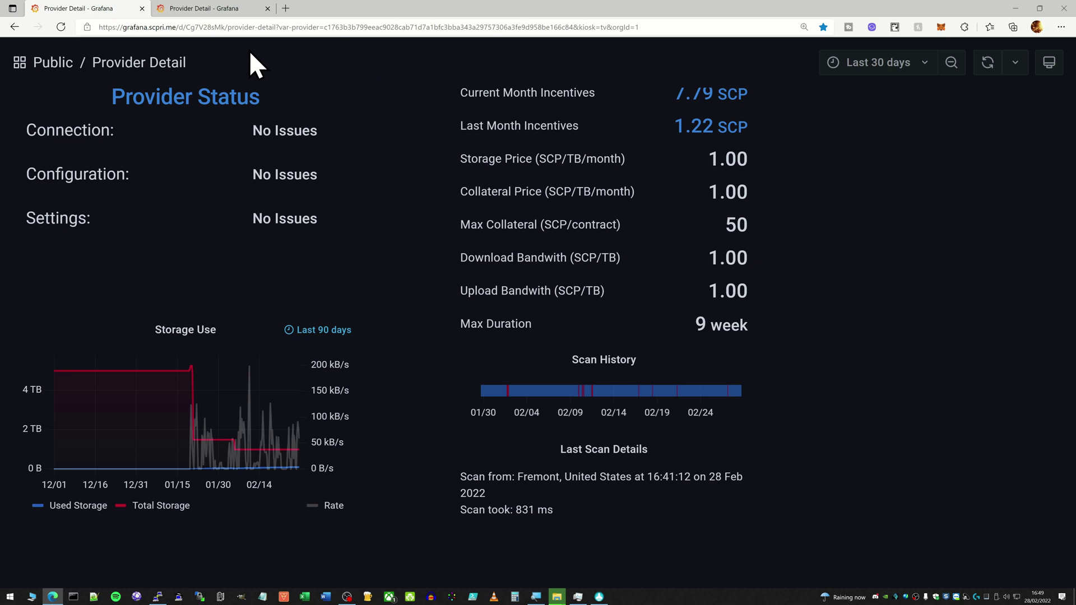
pyautogui.click(184, 7)
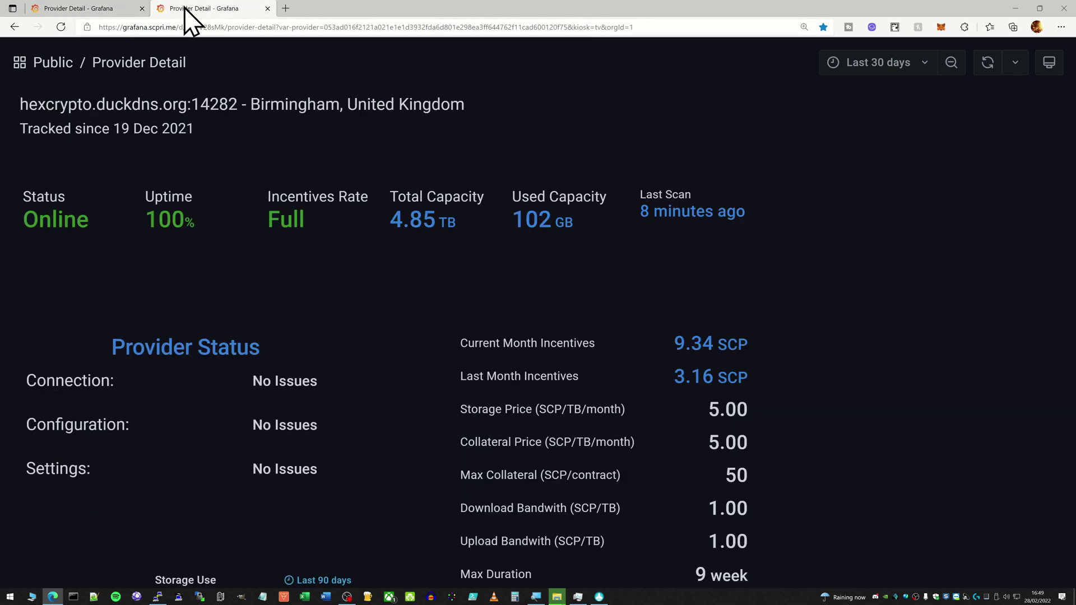